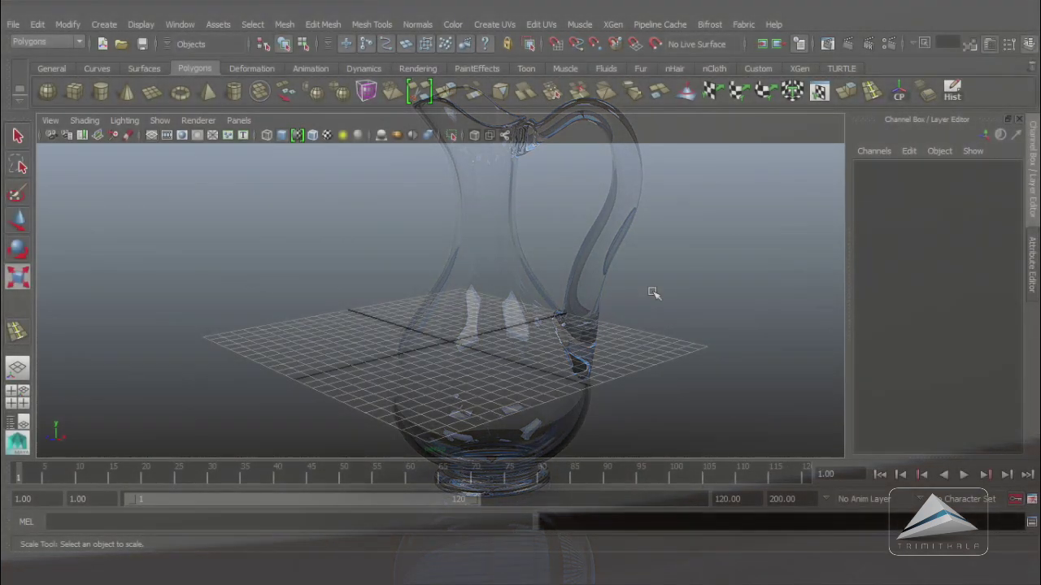
Draw the jug's half profile as a CV curve in the front view, from the rim down around the belly to the vertical axis
key(space)
drag(653, 292, 657, 333)
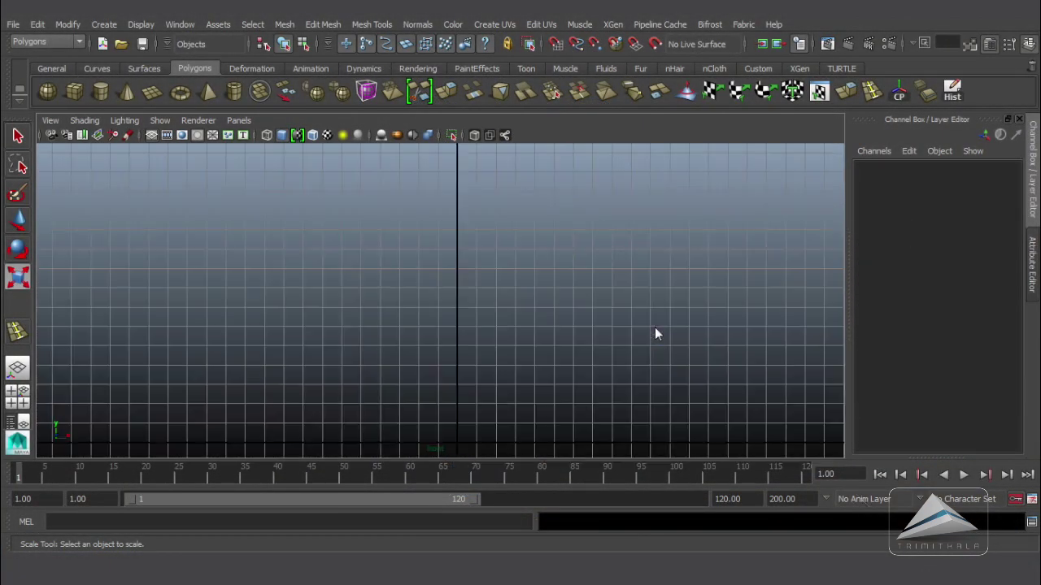
click(103, 27)
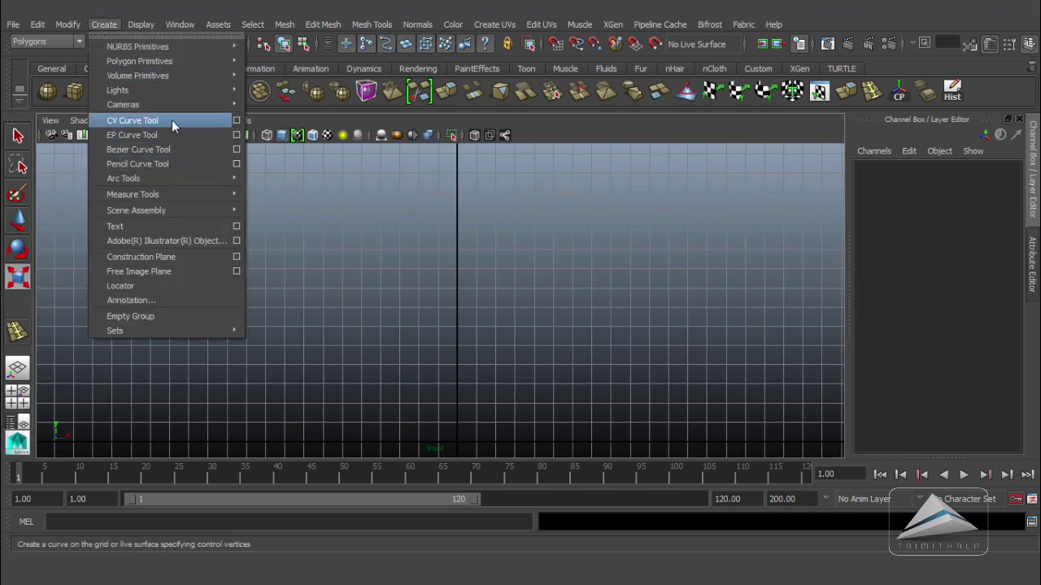
click(172, 120)
click(424, 165)
click(434, 192)
click(440, 237)
click(439, 279)
click(415, 319)
alt+middle_drag(396, 343, 378, 275)
click(379, 361)
click(408, 373)
click(440, 377)
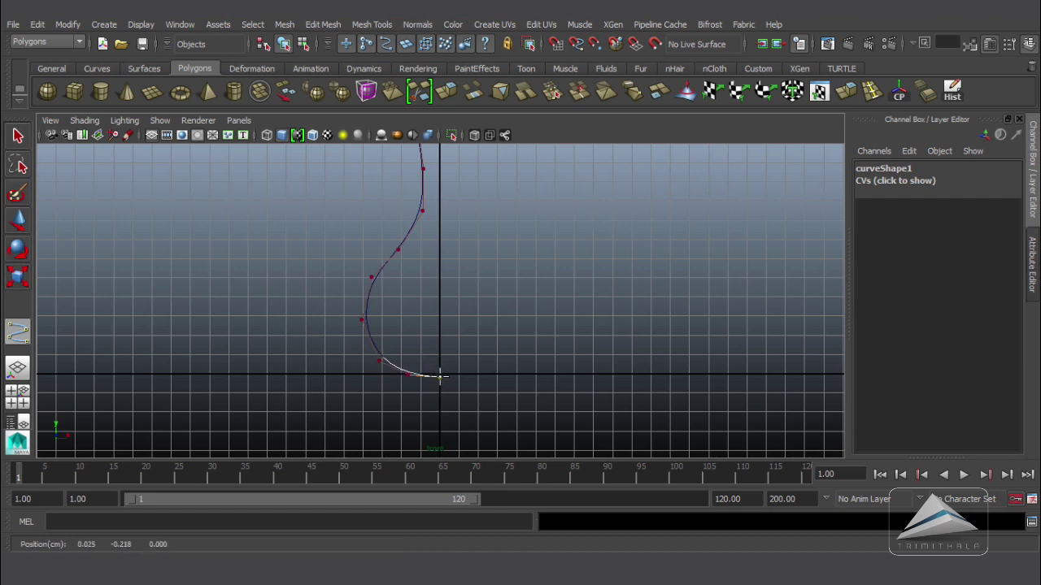
key(Return)
key(w)
Switch to the Surfaces menu set and, in the Revolve options for the profile curve, set the output geometry to Polygons
alt+middle_drag(464, 263, 465, 309)
key(space)
key(space)
scroll(486, 255, down, 2)
alt+drag(486, 256, 407, 237)
click(49, 42)
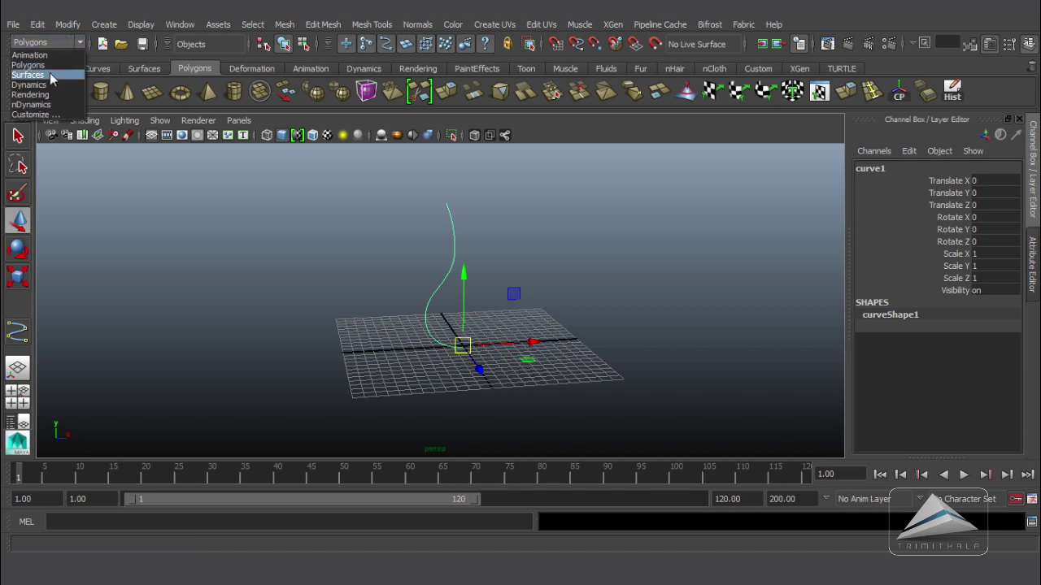
click(49, 74)
click(314, 26)
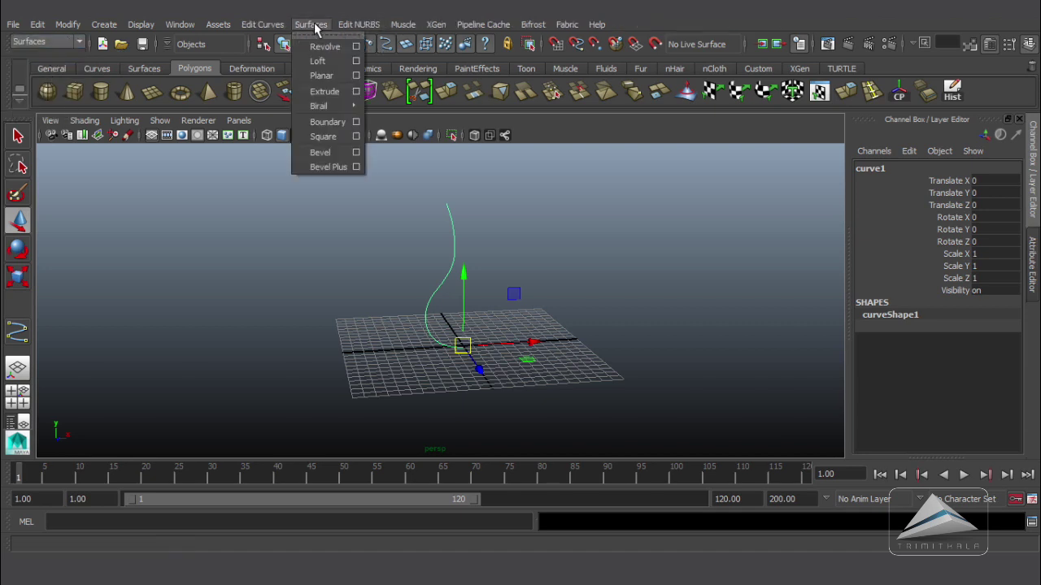
click(356, 47)
drag(600, 62, 757, 67)
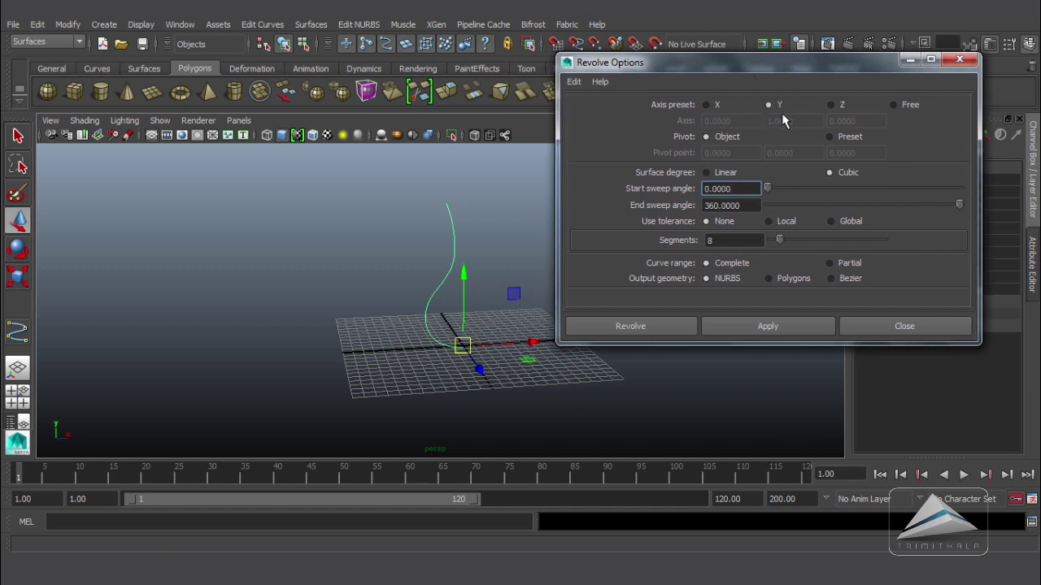
click(768, 279)
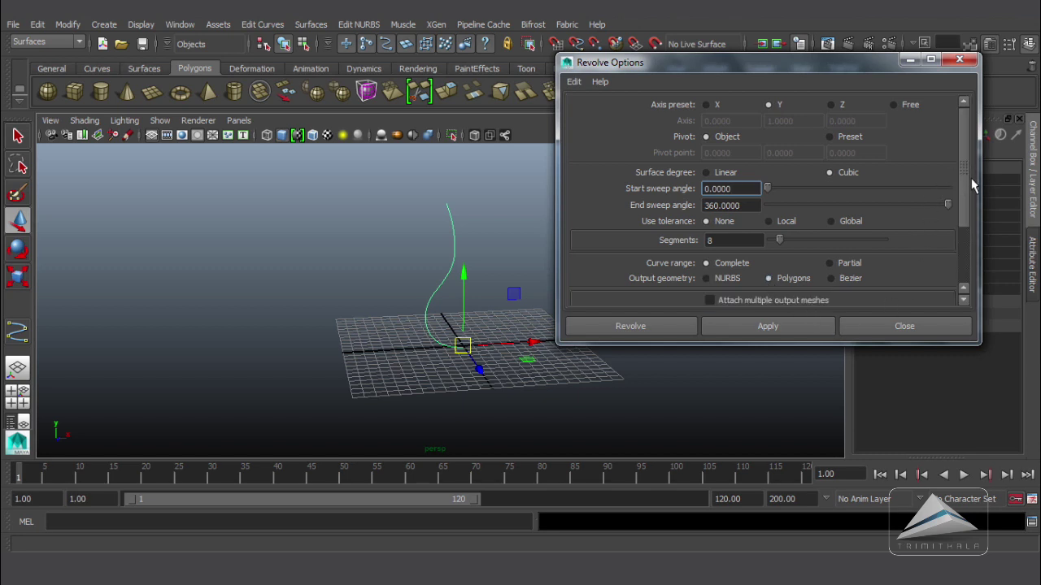
Revolve the curve about Y as quads, using General tessellation with Number U 20 and Number V 36
drag(965, 188, 965, 277)
click(833, 275)
scroll(716, 163, down, 3)
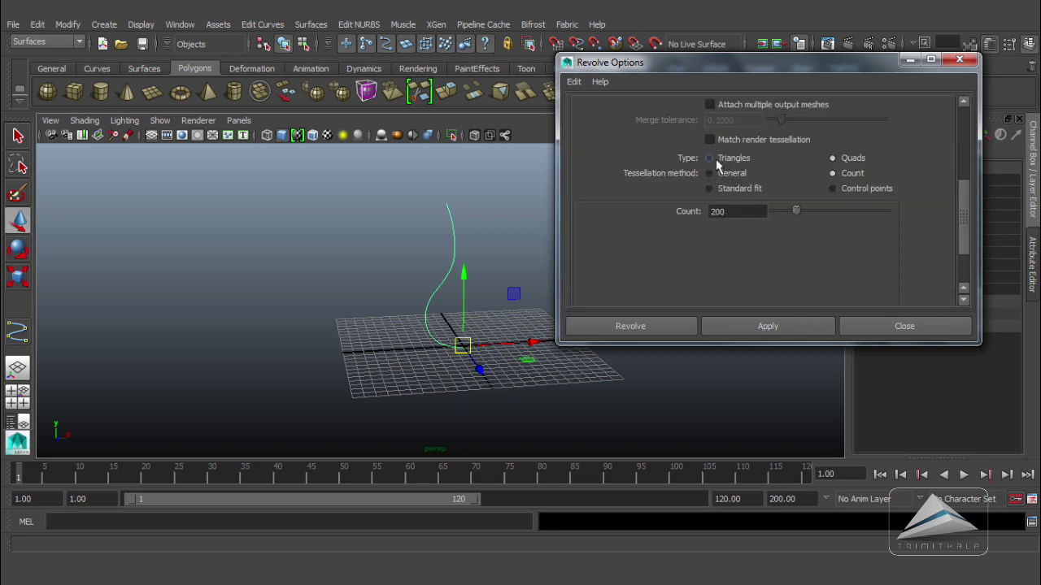
click(709, 173)
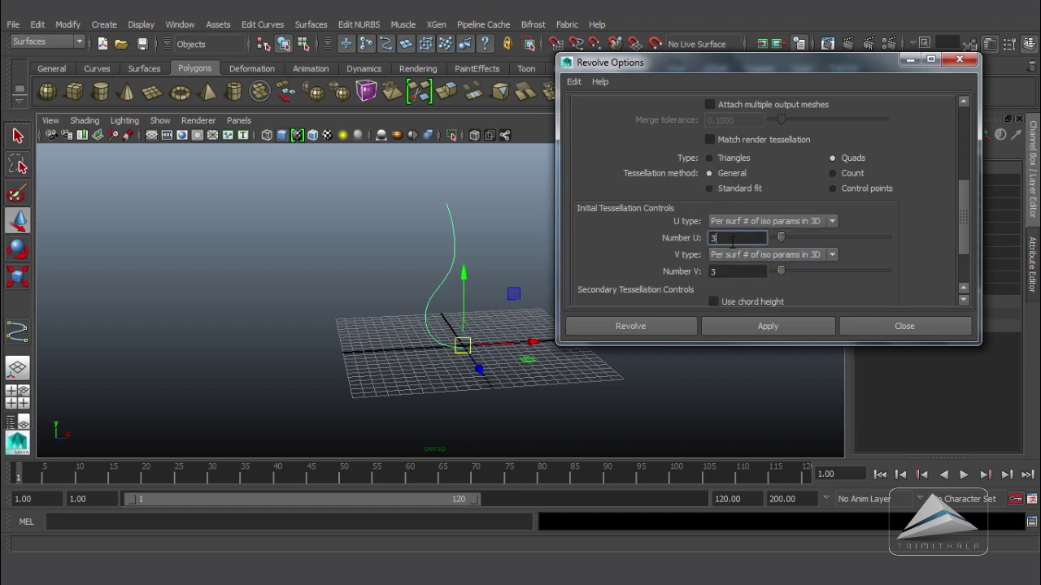
text(20)
key(Tab)
text(6)
click(767, 326)
alt+drag(485, 343, 589, 364)
scroll(590, 366, up, 4)
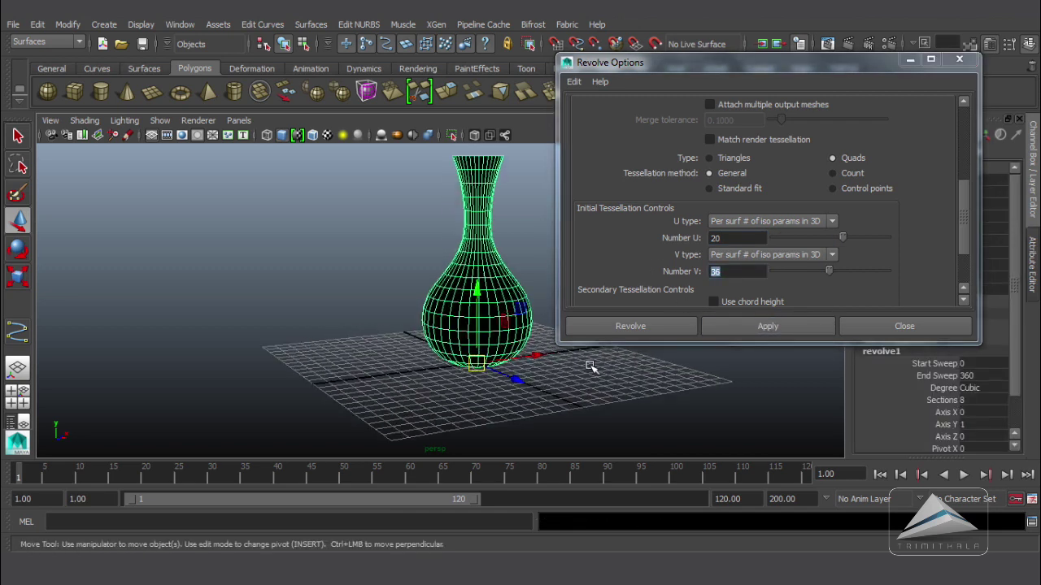
Set the viewport renderer to Legacy High Quality Viewport and deselect the revolved jug
click(190, 121)
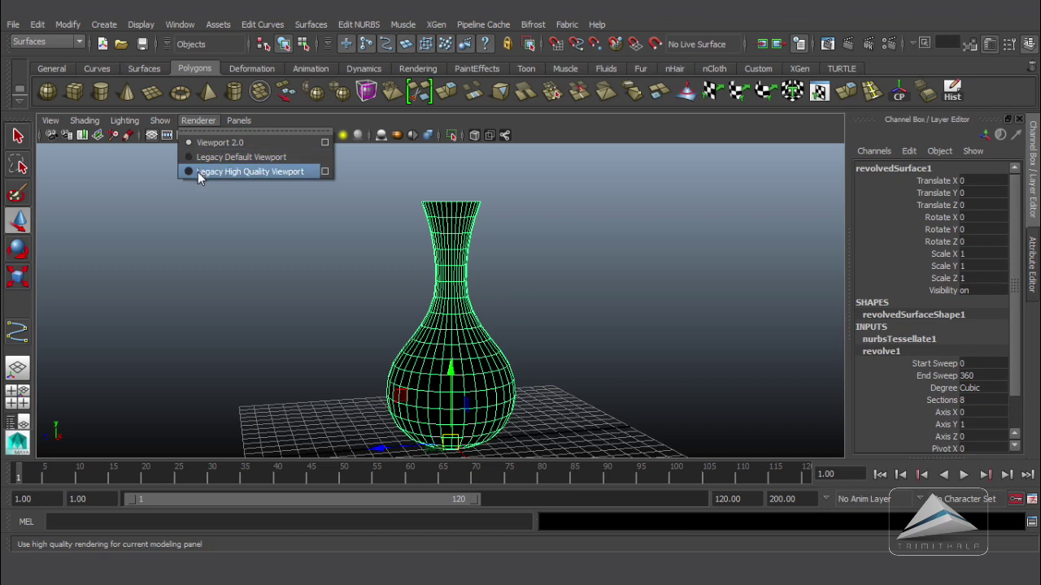
click(198, 172)
alt+drag(404, 278, 601, 300)
click(569, 331)
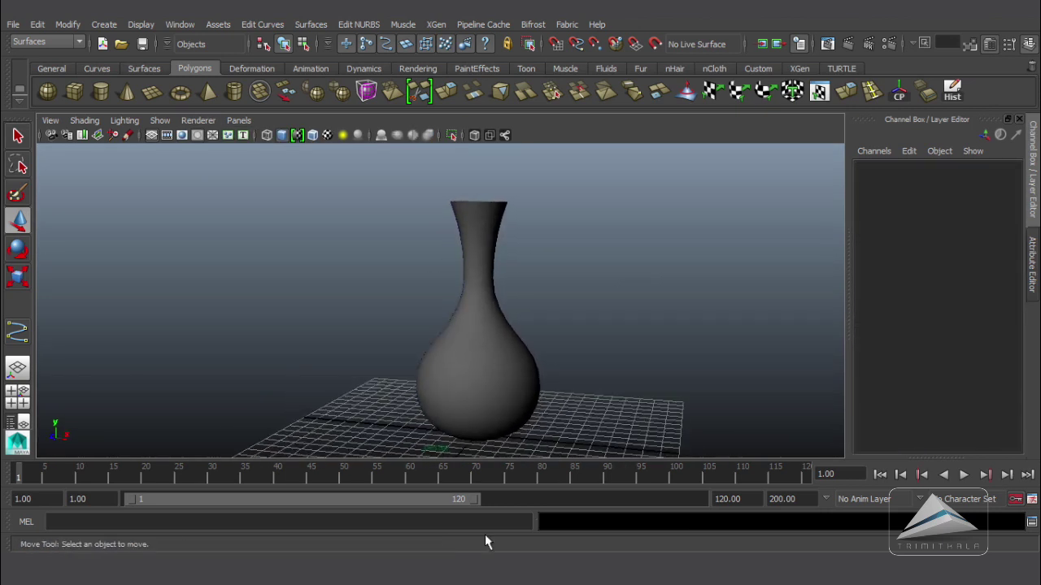
Select the jug's rim vertices in the side view and rotate them with soft selection so the mouth slopes toward the back
click(506, 347)
right_drag(484, 232, 439, 225)
key(space)
drag(553, 271, 618, 269)
alt+right_drag(606, 268, 493, 261)
alt+middle_drag(494, 262, 497, 332)
alt+right_drag(497, 332, 566, 349)
alt+middle_drag(566, 349, 567, 371)
drag(356, 196, 531, 237)
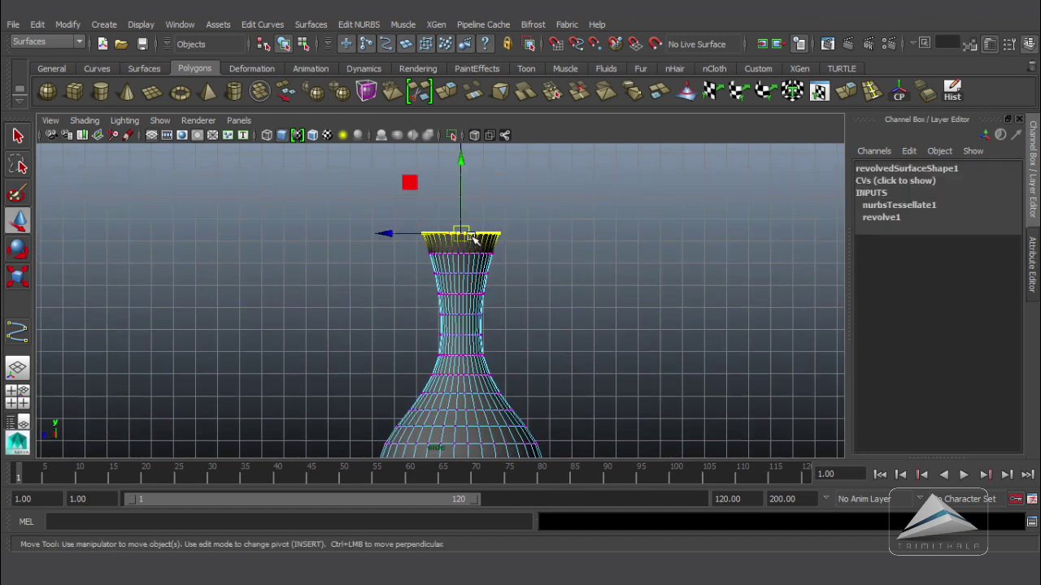
key(b)
drag(461, 233, 508, 296)
key(e)
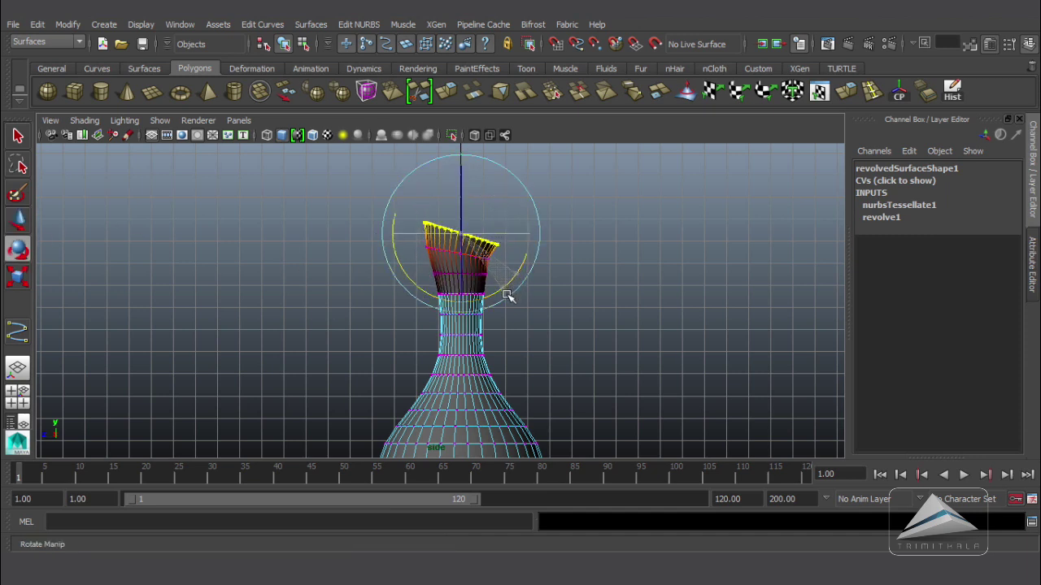
Scale the tilted rim wider and move it slightly toward its raised side
click(20, 276)
drag(460, 234, 456, 235)
key(w)
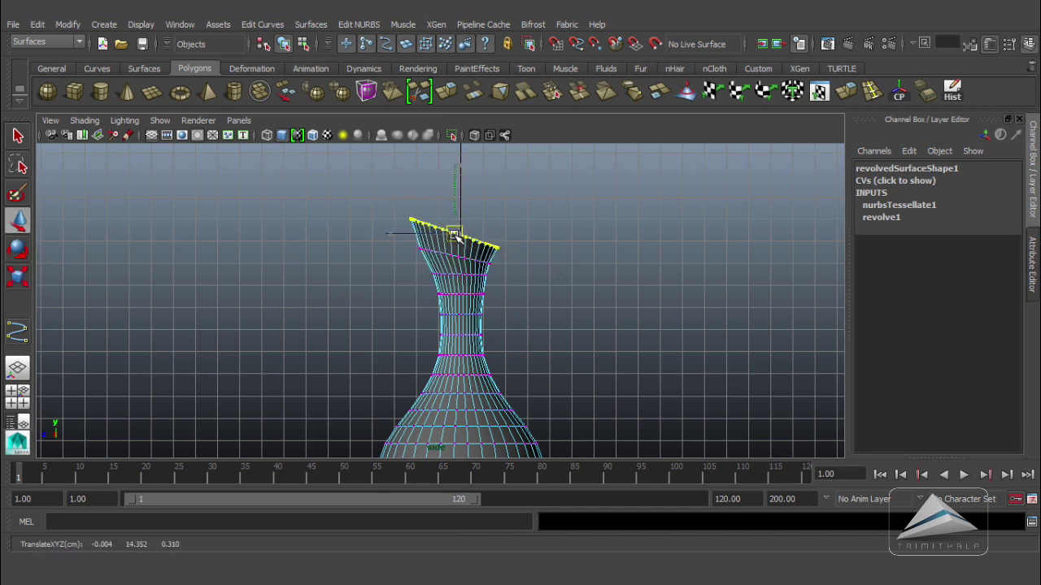
drag(450, 235, 451, 235)
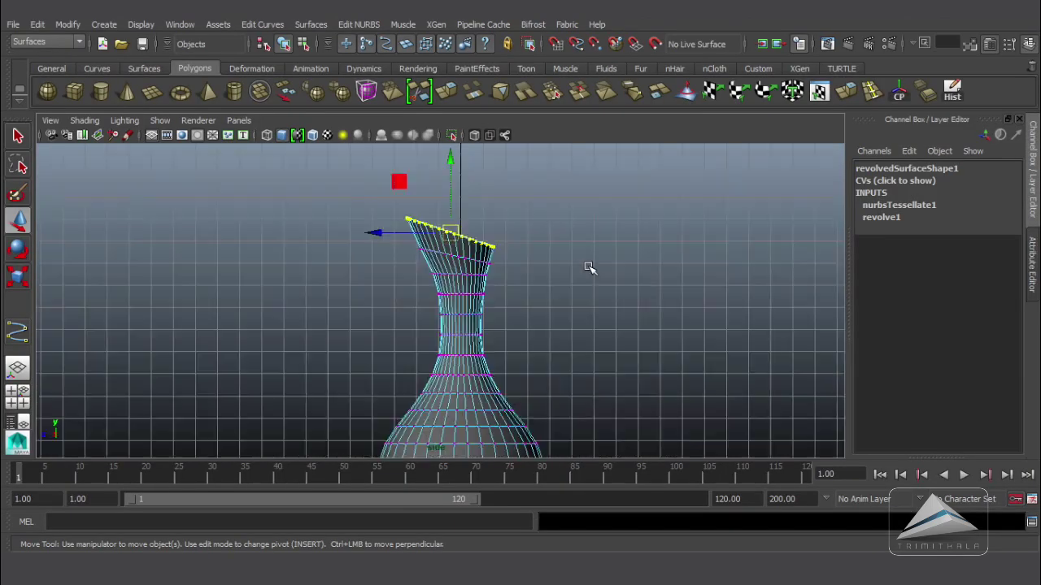
alt+middle_drag(589, 267, 593, 278)
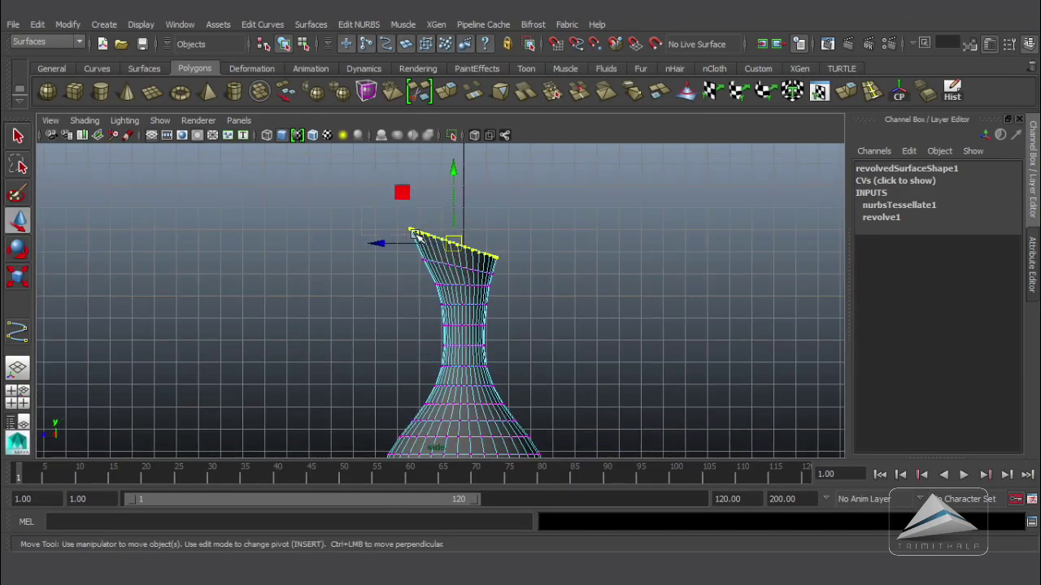
Adjust the rim's front tip and side vertices with soft selection to curve the mouth into a pouring lip
click(413, 233)
drag(413, 233, 446, 238)
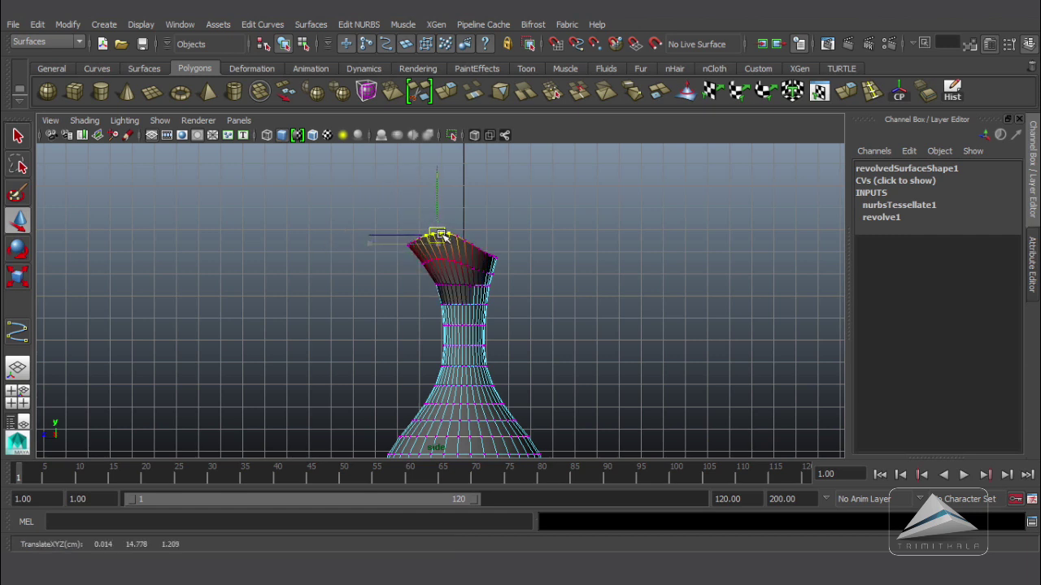
click(486, 254)
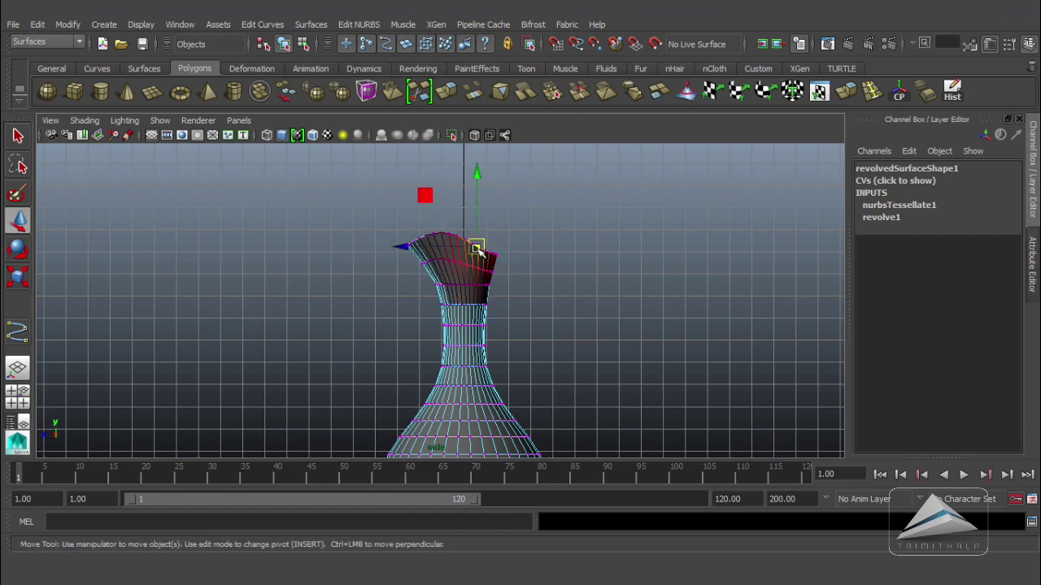
drag(478, 252, 478, 253)
Return the reshaped jug to object mode in the perspective view and display it with smooth preview
key(space)
drag(539, 299, 540, 263)
alt+drag(464, 260, 351, 258)
right_drag(418, 223, 474, 190)
click(520, 244)
alt+drag(504, 272, 455, 344)
click(426, 299)
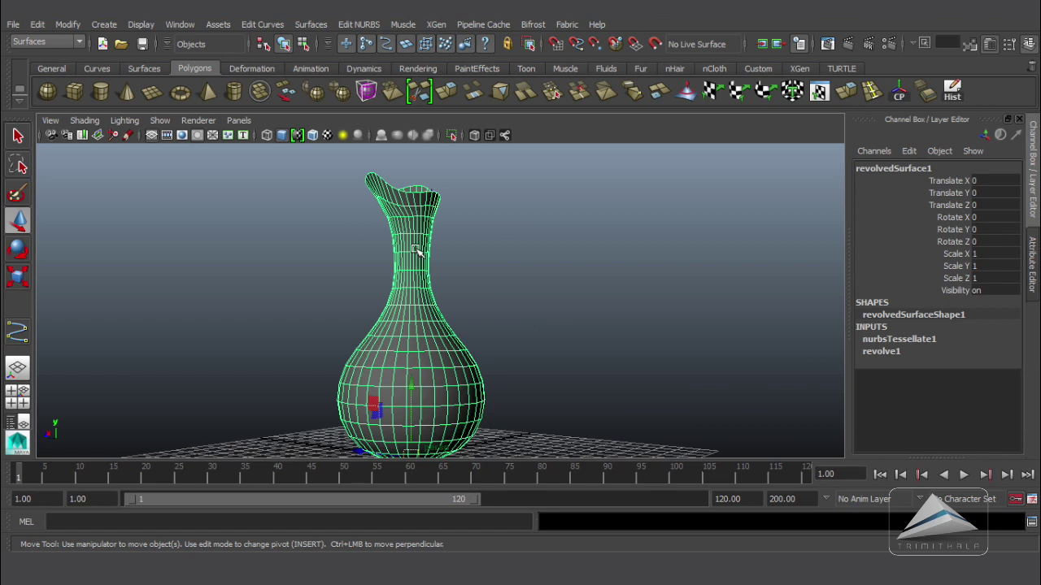
key(3)
click(571, 278)
Select all the jug's faces and extrude them slightly inward to give the wall thickness
alt+drag(571, 278, 455, 268)
scroll(435, 253, down, 2)
click(434, 251)
right_drag(433, 224, 437, 259)
drag(283, 186, 578, 449)
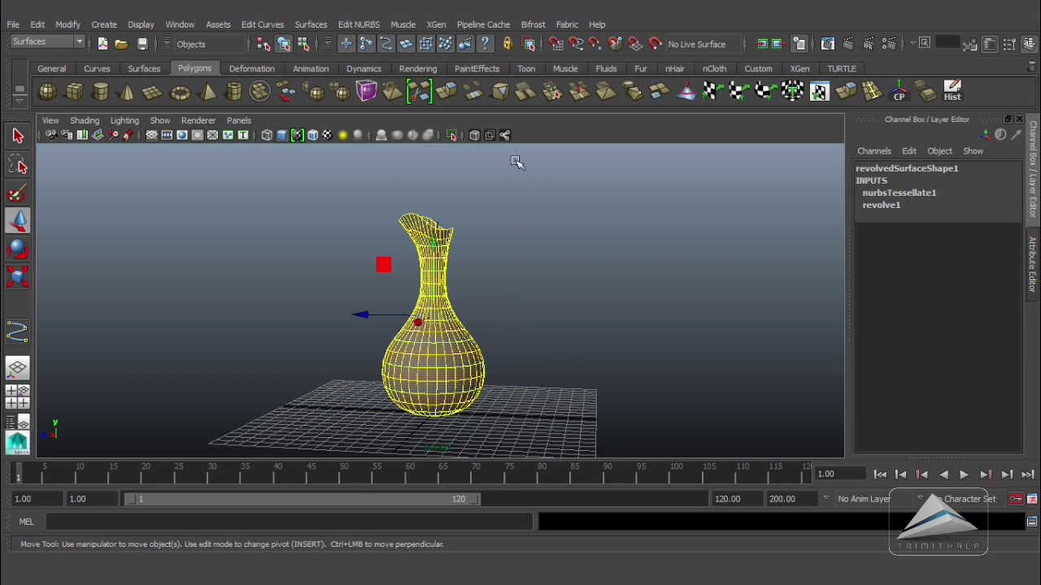
click(510, 206)
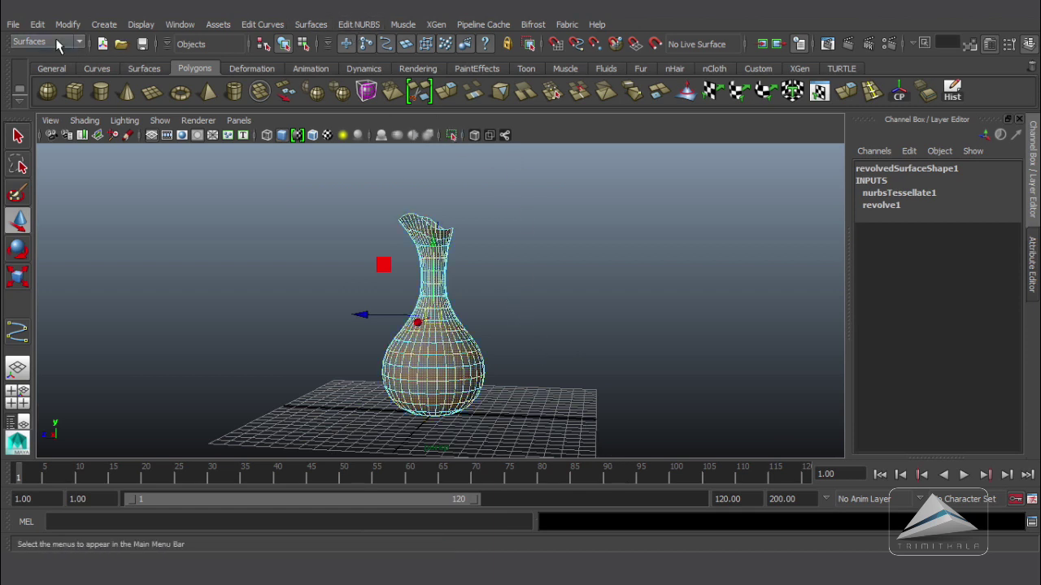
click(48, 41)
click(42, 67)
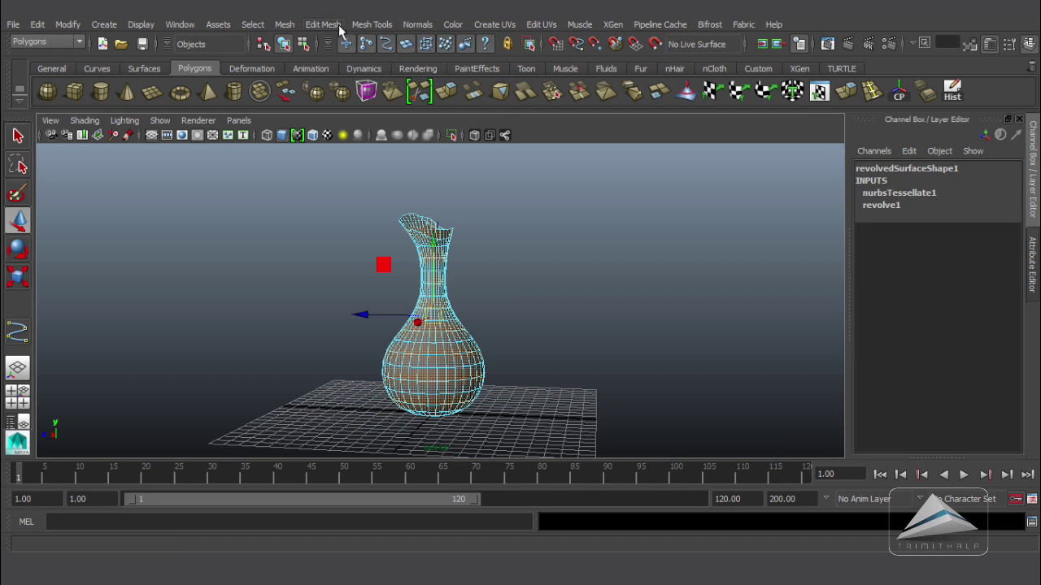
click(323, 24)
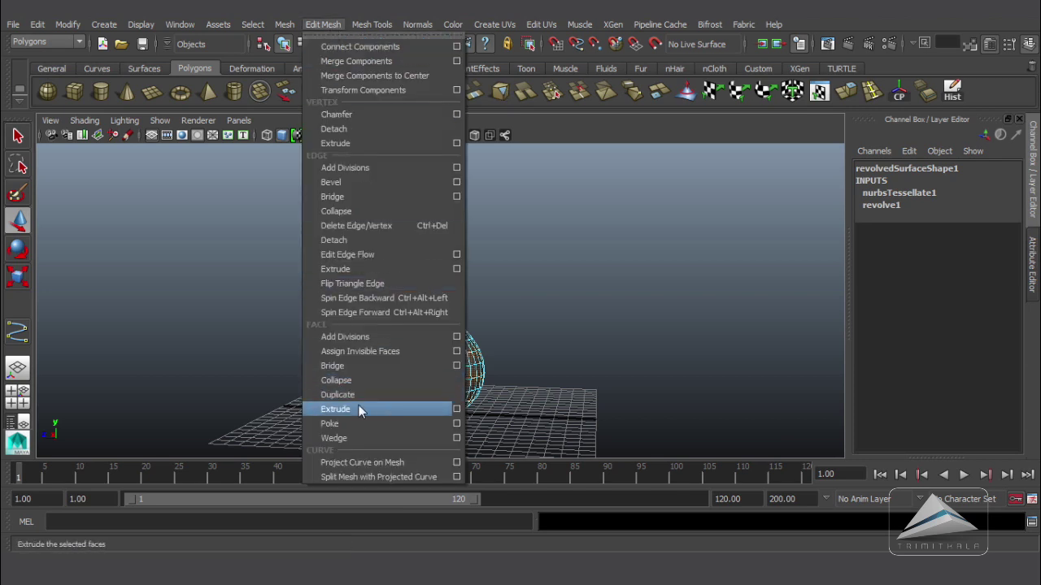
click(358, 409)
scroll(498, 358, up, 5)
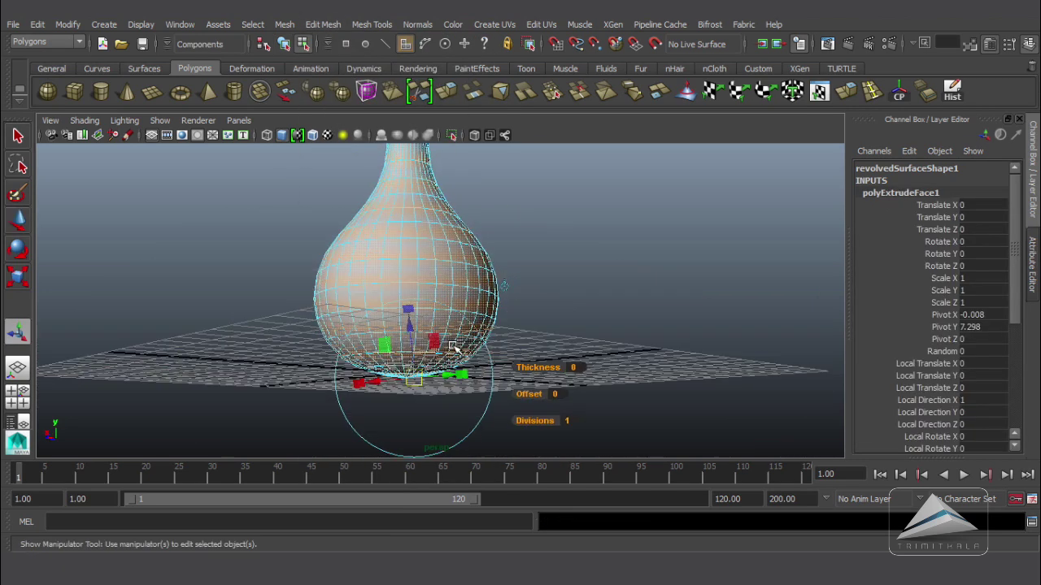
drag(411, 331, 418, 346)
Return the thick-walled jug to object mode with smooth preview on, and save the scene
alt+middle_drag(460, 150, 461, 285)
alt+drag(461, 284, 544, 298)
scroll(542, 301, up, 4)
right_drag(402, 225, 451, 202)
scroll(410, 281, down, 4)
click(410, 282)
alt+drag(483, 297, 493, 298)
key(3)
click(504, 297)
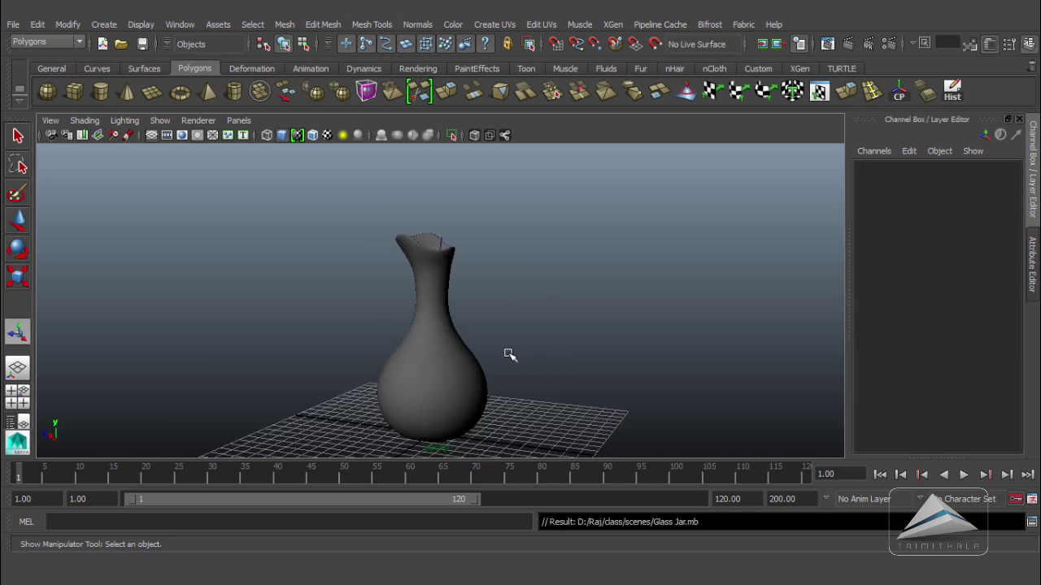
alt+drag(509, 355, 557, 337)
Turn off the jug's smooth preview and paint-select the faces around the centre of its underside
click(464, 393)
alt+drag(515, 398, 509, 319)
key(1)
alt+right_drag(515, 329, 597, 390)
alt+drag(596, 390, 596, 357)
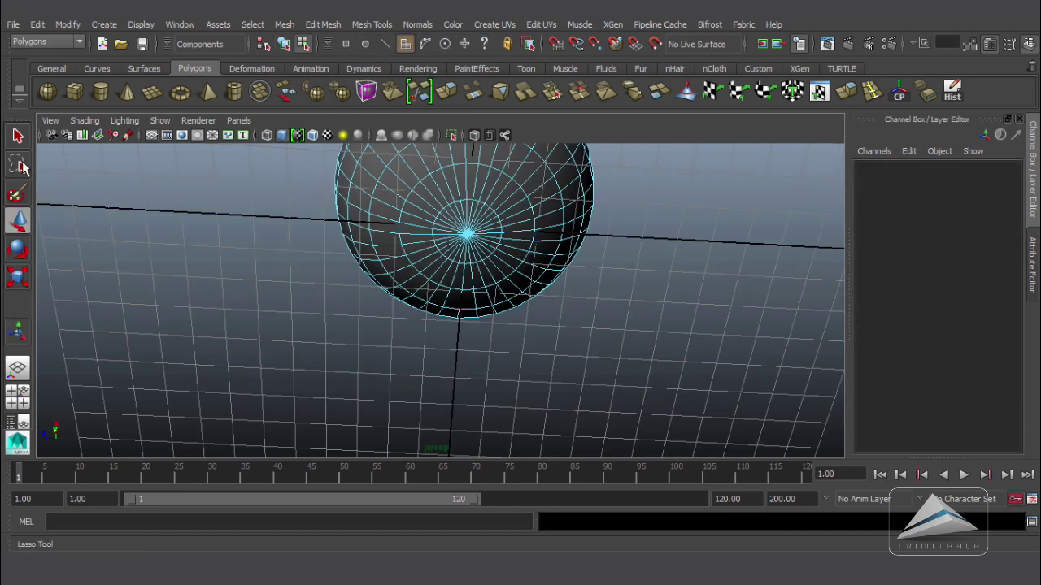
click(18, 192)
mouse_move(454, 210)
mouse_down()
mouse_move(457, 231)
mouse_move(422, 244)
mouse_move(488, 264)
mouse_move(482, 198)
mouse_move(558, 284)
mouse_up()
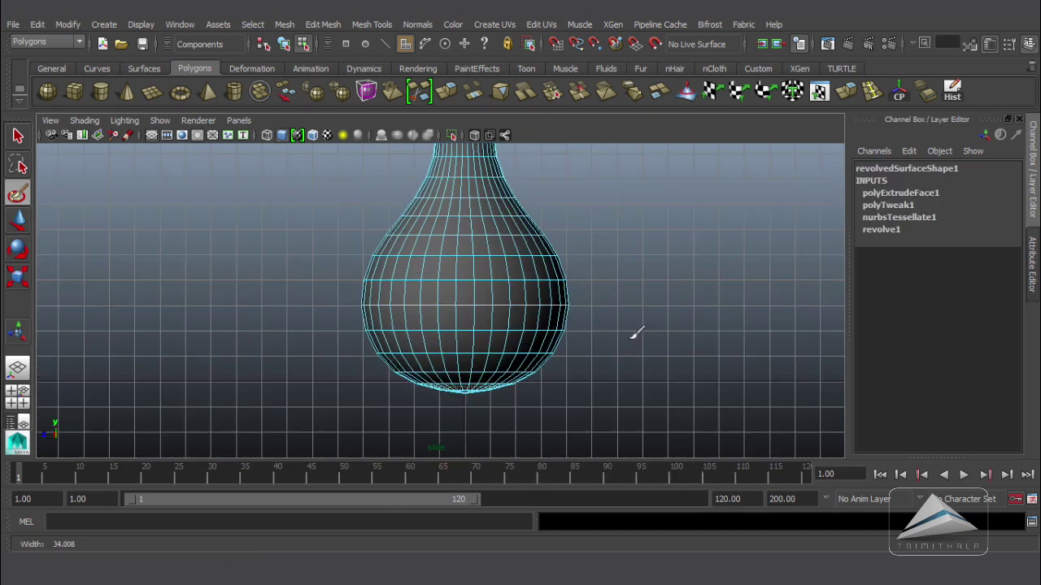
Extrude the selected underside faces down about 0.23 cm in the side view and flatten them
alt+middle_drag(632, 339, 626, 306)
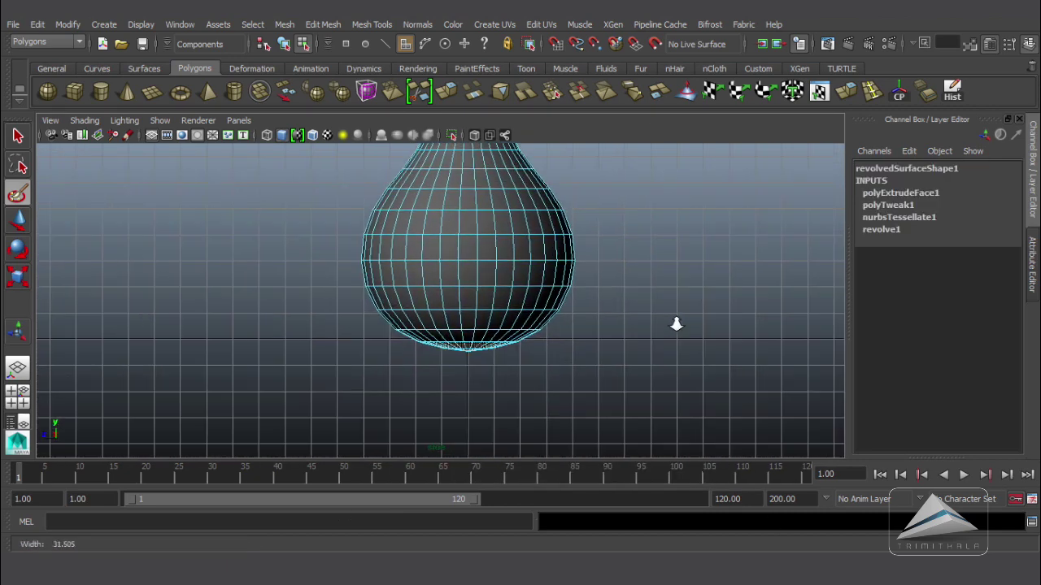
alt+right_drag(625, 309, 702, 329)
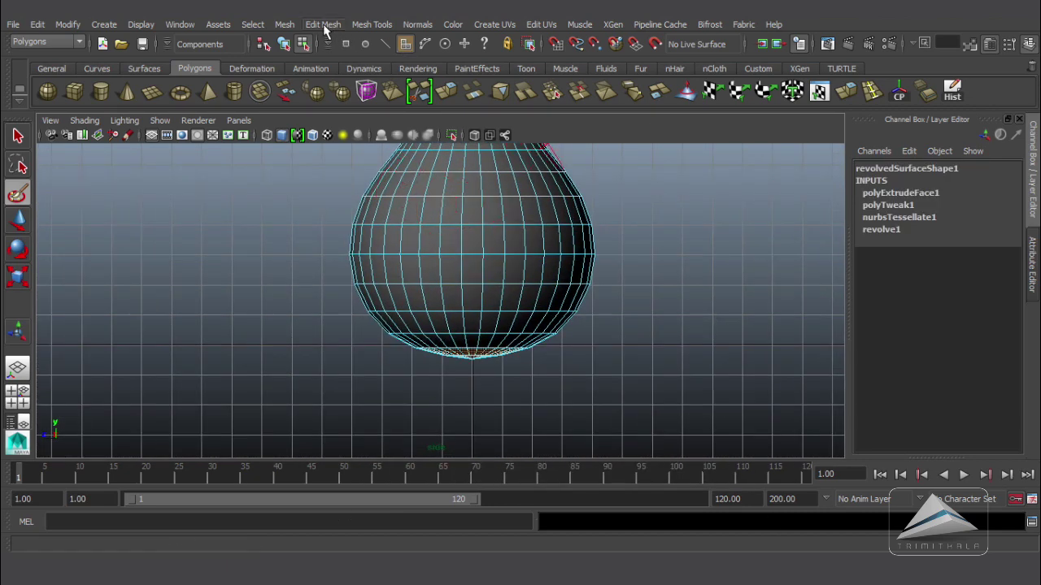
click(323, 25)
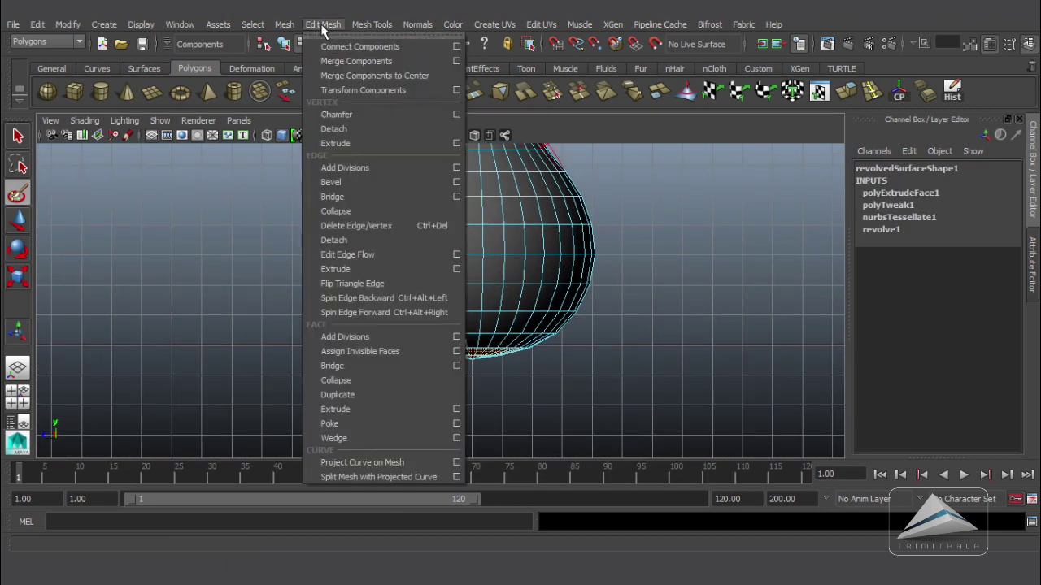
click(356, 408)
click(562, 266)
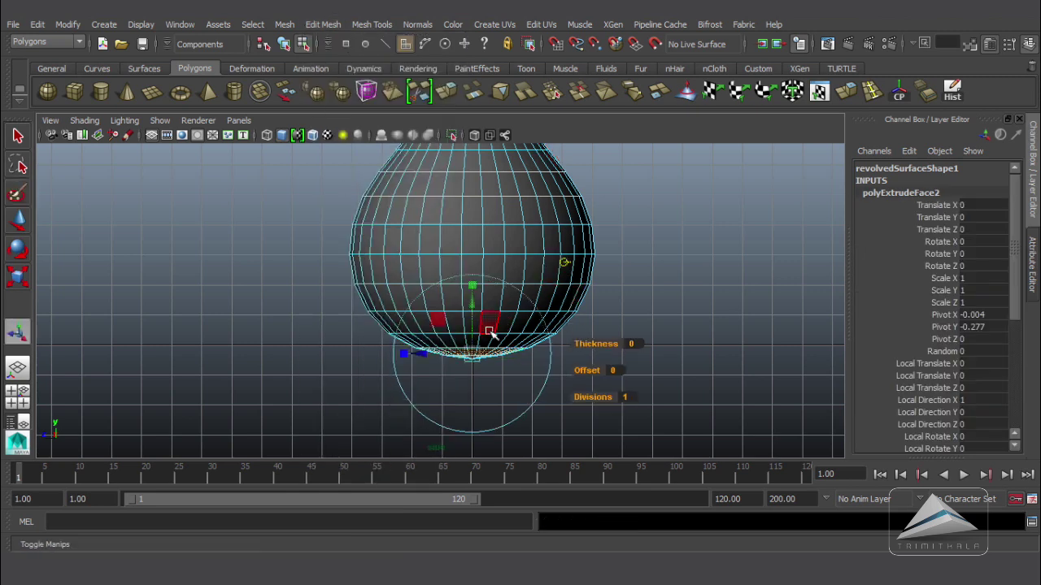
drag(472, 305, 474, 314)
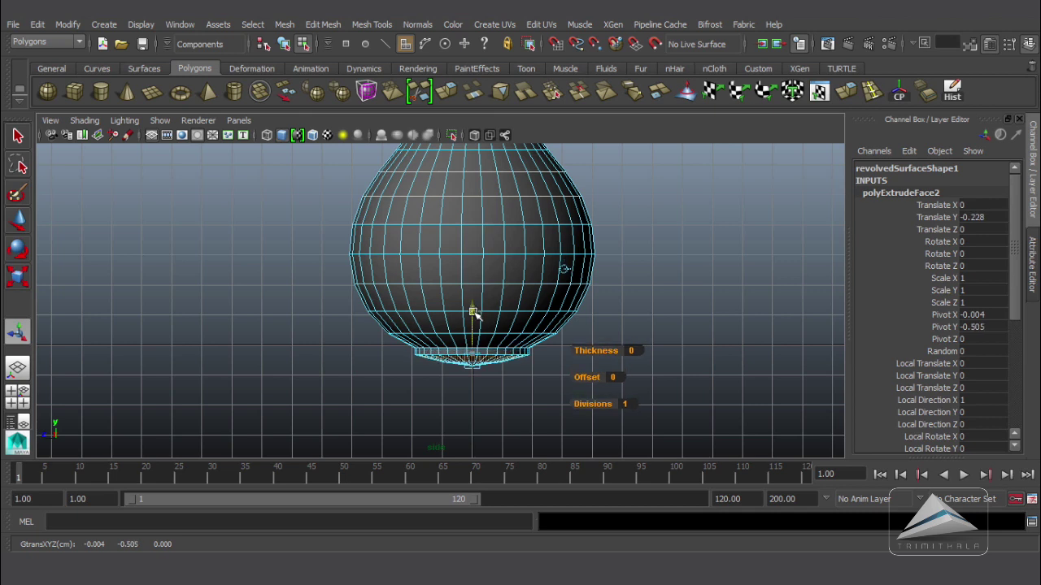
drag(476, 298, 484, 364)
Extrude the flattened underside three more times, pulling it down to form a low foot
key(ctrl+e)
key(ctrl+e)
drag(470, 301, 469, 324)
key(ctrl+e)
Return the jug to object mode in the perspective view and raise it about 0.76 cm along Y to the grid
key(space)
drag(498, 357, 533, 376)
alt+right_drag(506, 349, 447, 332)
alt+middle_drag(501, 308, 491, 249)
right_drag(452, 223, 514, 203)
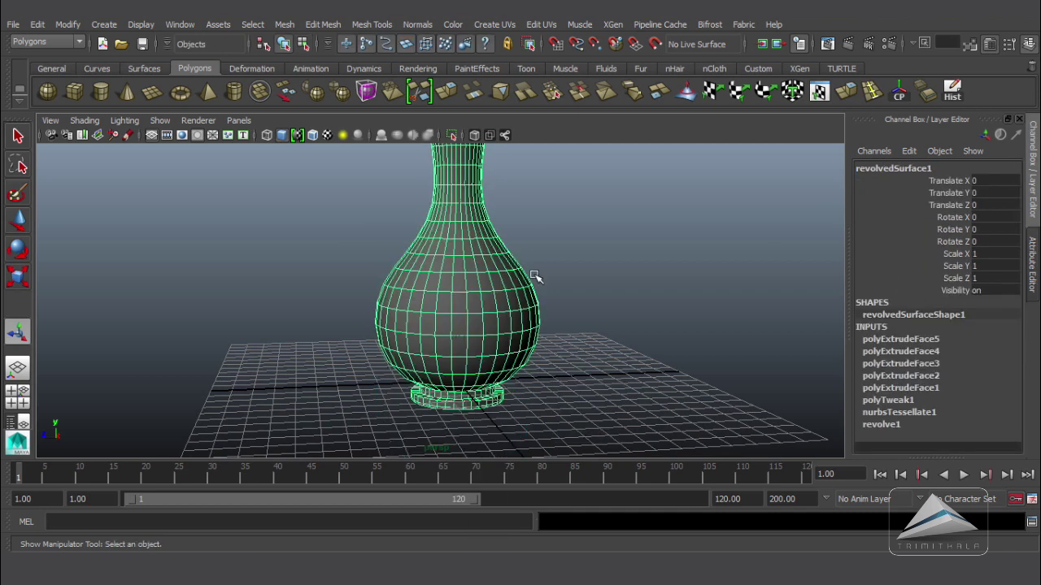
key(w)
drag(440, 299, 435, 285)
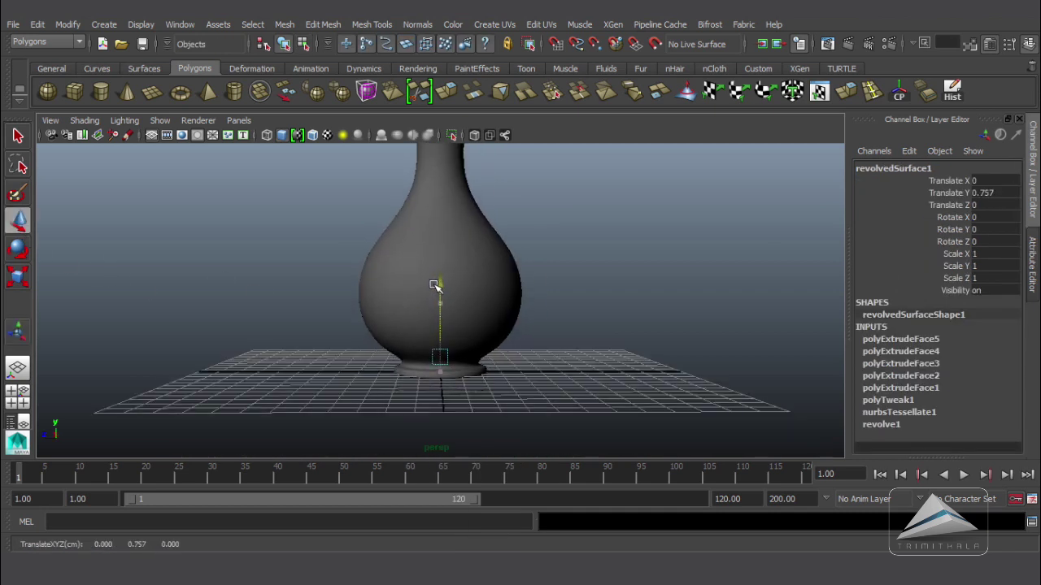
Save the scene and draw a seven-point handle curve in the side view, arching out from the jug's rim down to its belly
click(576, 286)
key(ctrl+s)
key(space)
key(space)
alt+middle_drag(517, 247, 509, 289)
alt+right_drag(509, 289, 533, 287)
click(104, 24)
click(163, 121)
click(447, 219)
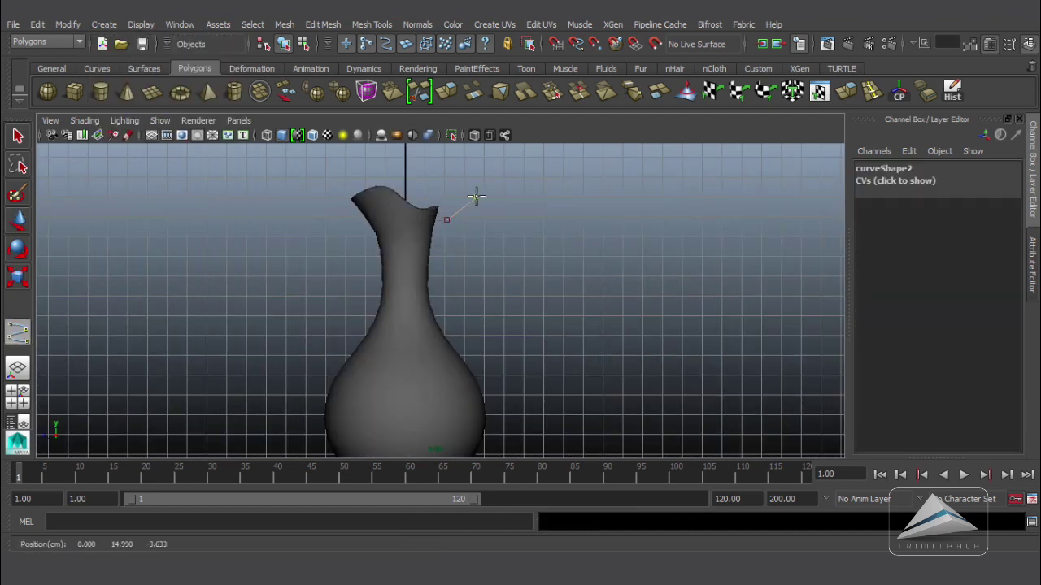
click(472, 198)
click(497, 195)
click(518, 221)
click(526, 279)
click(506, 330)
click(487, 365)
key(w)
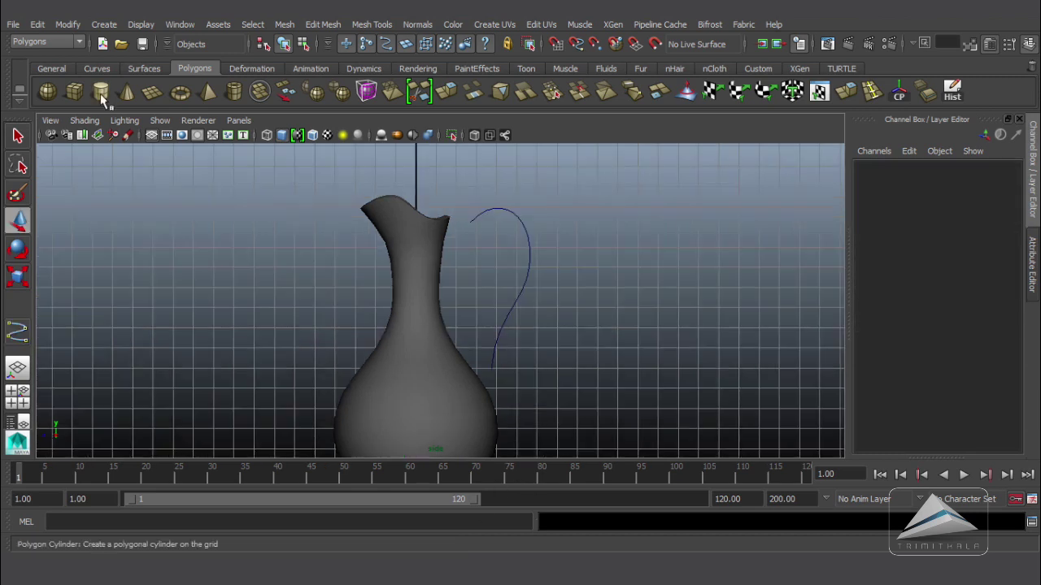
Create a polygon cylinder and place it beside the jug's neck at Y 13.038 and Z -3.15
click(103, 98)
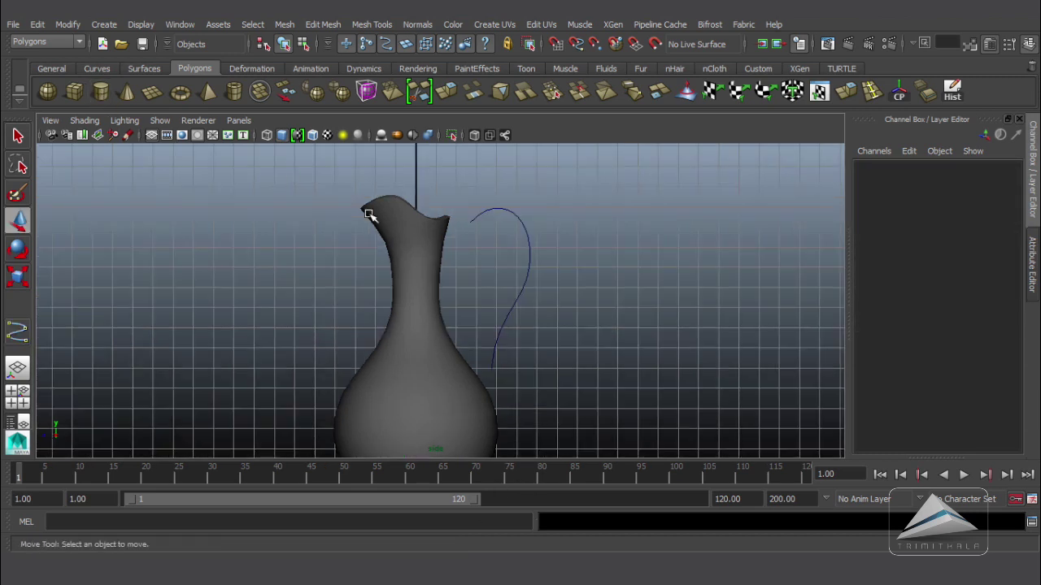
drag(415, 439, 417, 239)
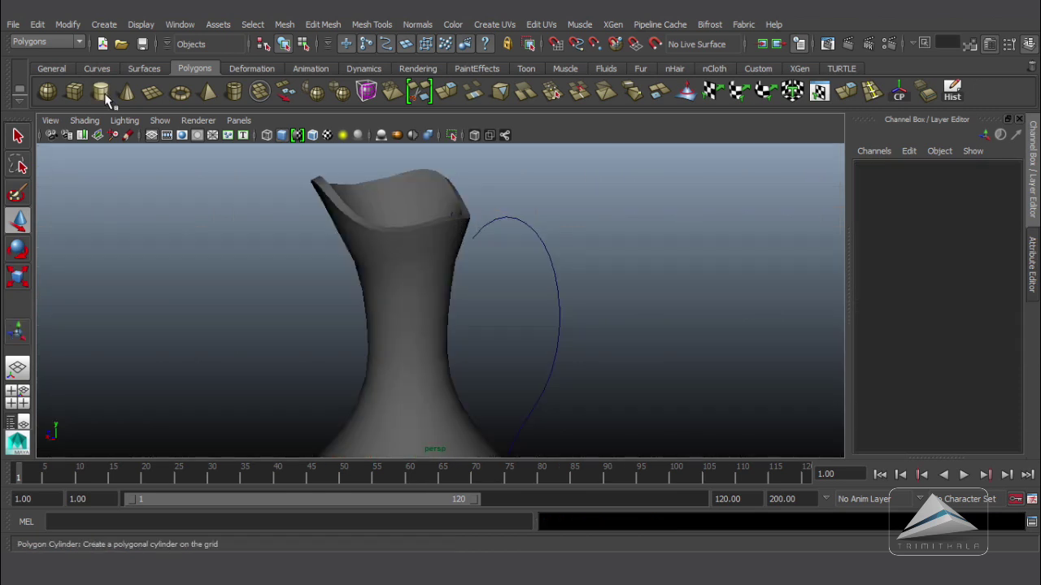
click(100, 91)
scroll(488, 293, down, 5)
drag(443, 350, 438, 273)
scroll(423, 320, up, 5)
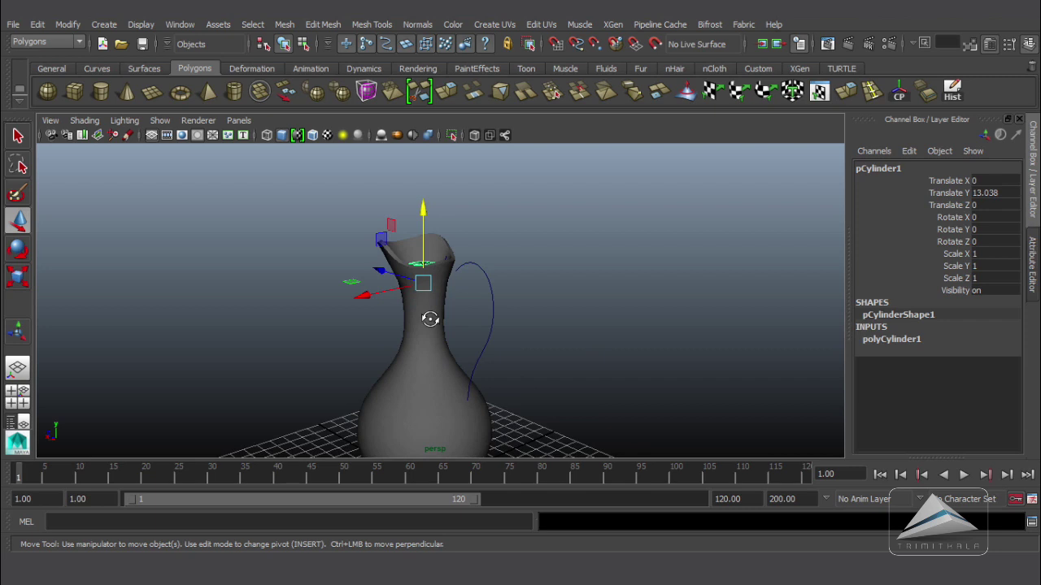
alt+drag(423, 320, 476, 320)
drag(372, 286, 429, 292)
alt+right_drag(472, 315, 627, 358)
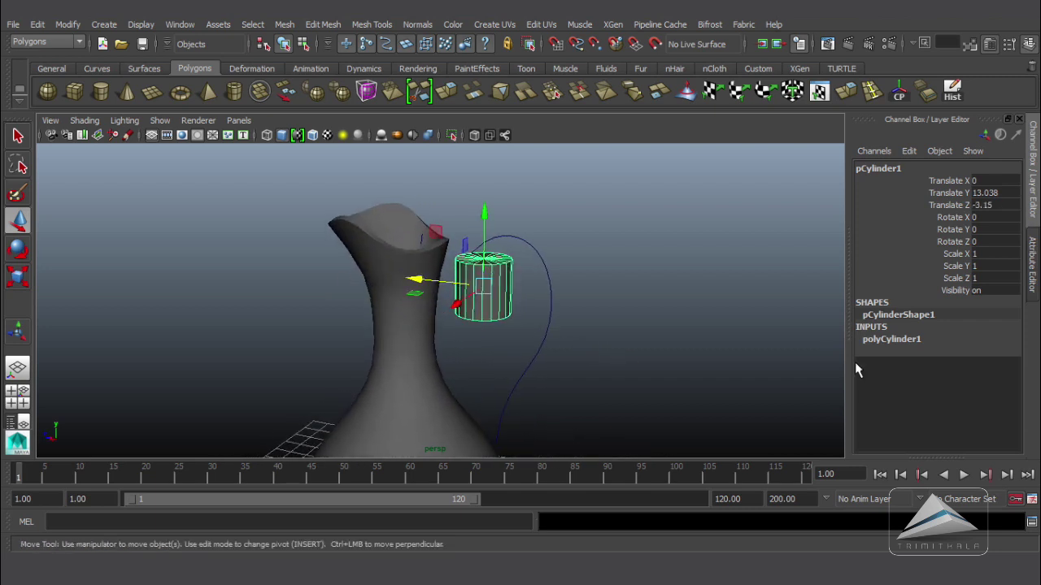
Set the cylinder's axis subdivisions to 12
click(895, 339)
double_click(988, 376)
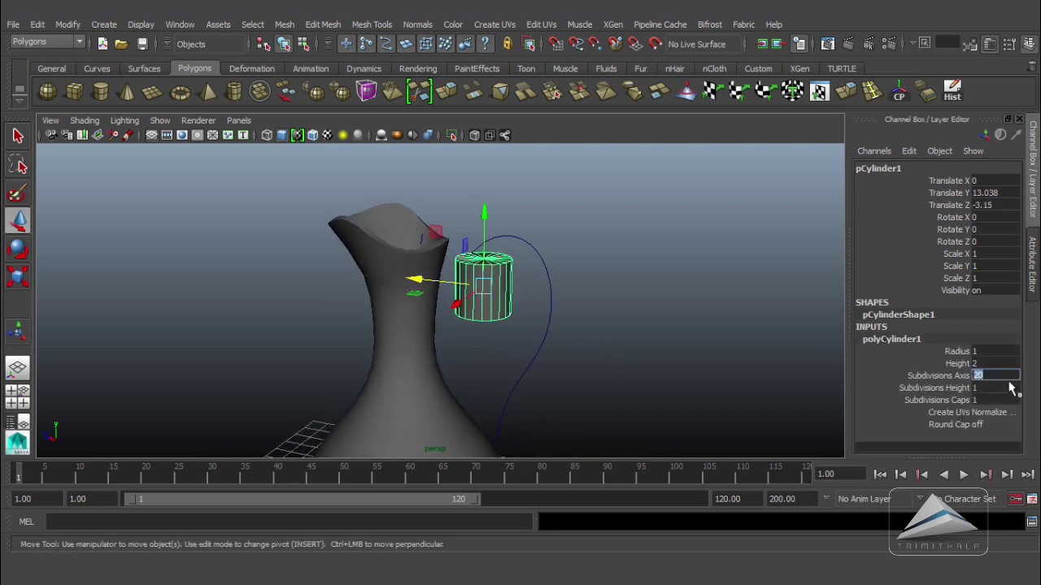
key(Return)
Delete every other radial edge on the cylinder's end caps
alt+drag(582, 318, 525, 323)
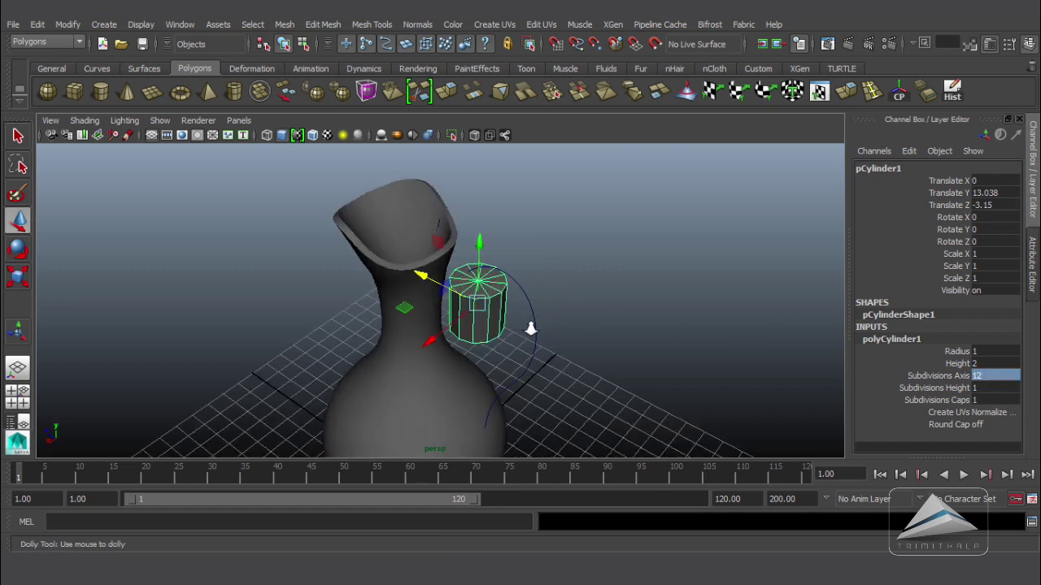
alt+right_drag(525, 322, 620, 346)
alt+drag(620, 347, 580, 354)
right_drag(531, 223, 530, 265)
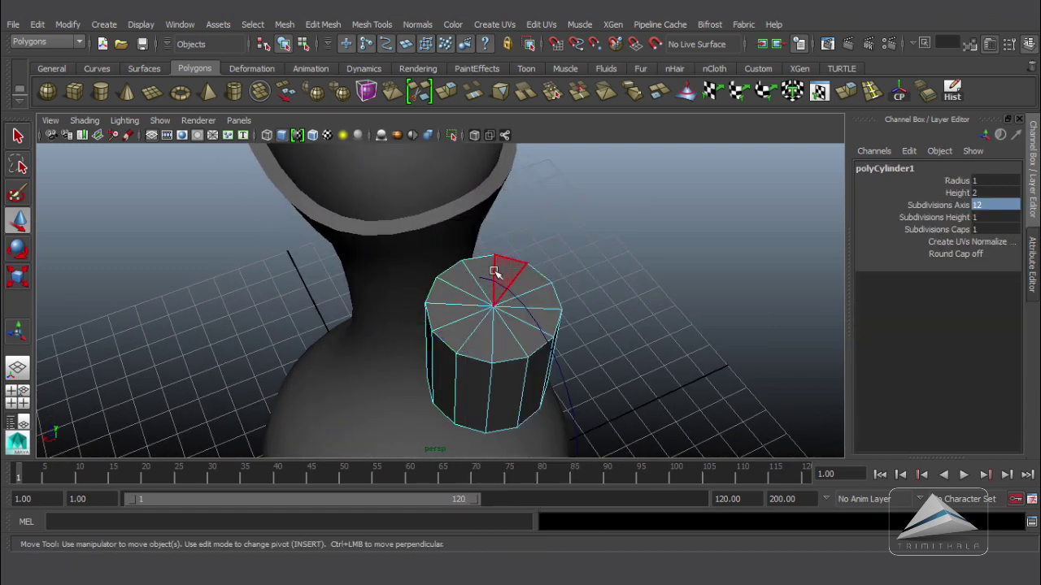
click(497, 251)
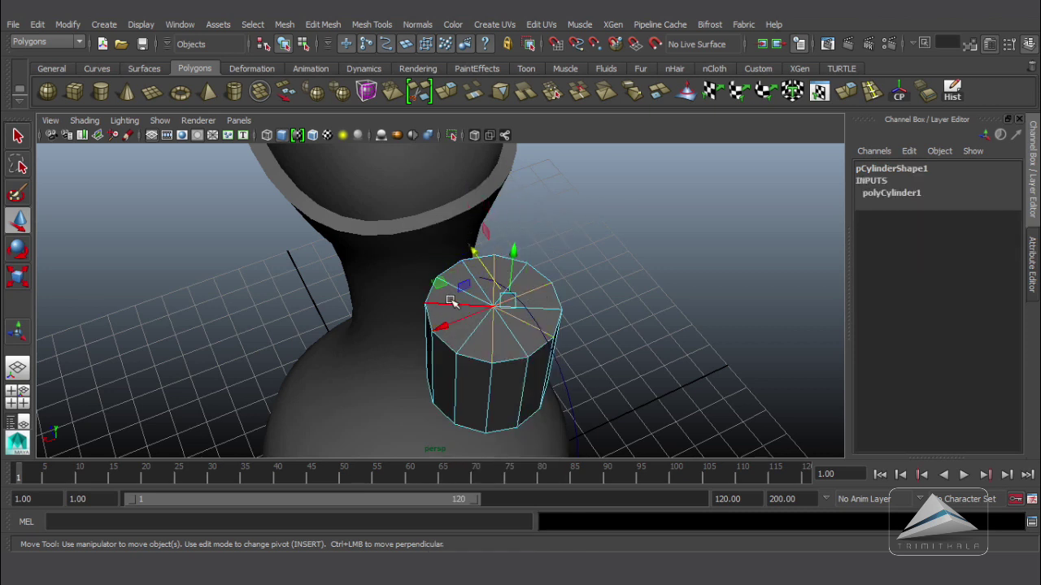
key(q)
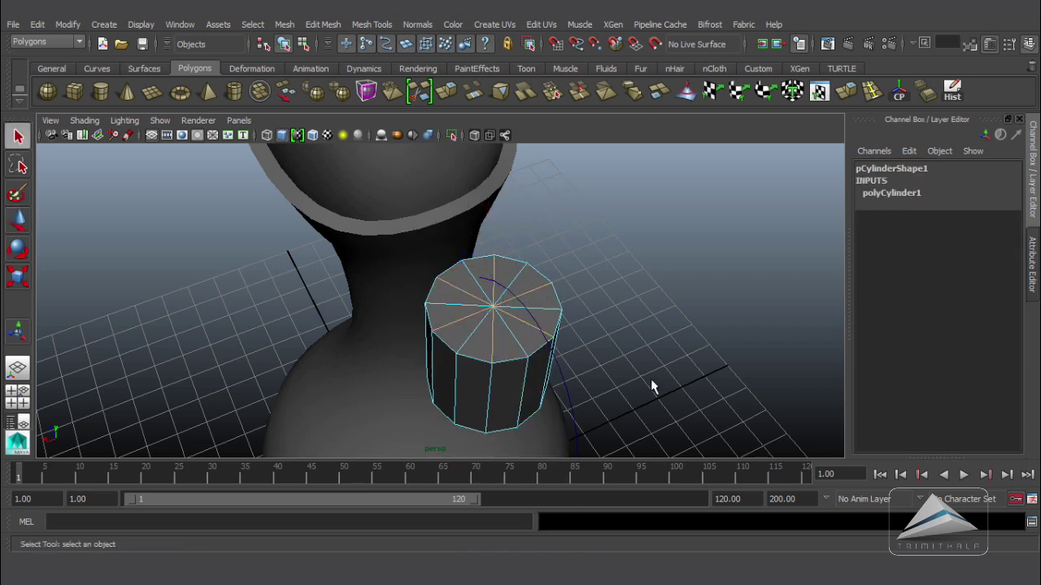
key(Delete)
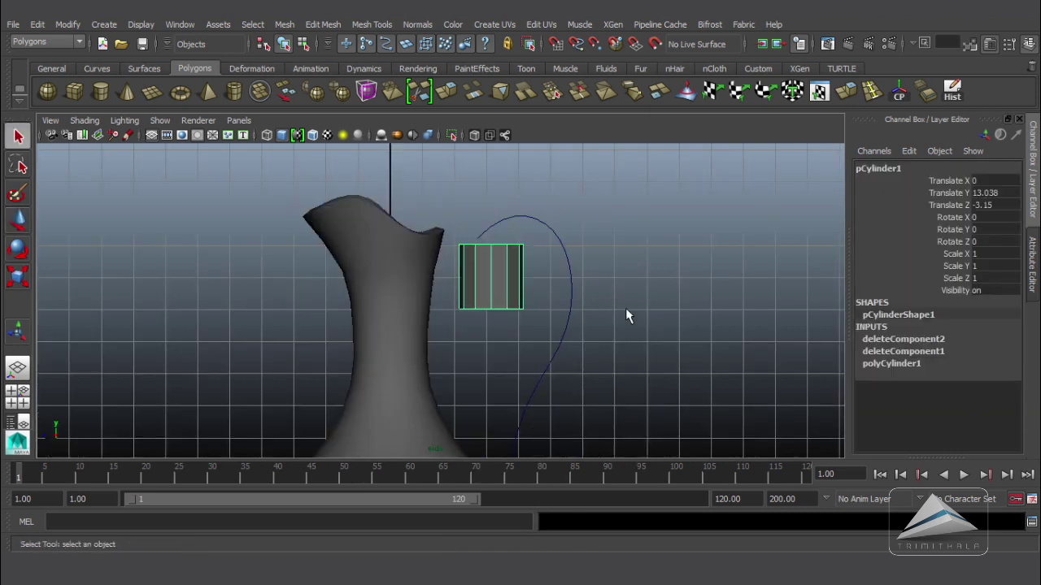
Rotate the cylinder about -81° in X, scale it to about 0.41 × 0.17 × 0.41 and place it where the handle curve starts
key(e)
drag(430, 245, 513, 209)
click(18, 277)
drag(491, 276, 457, 295)
drag(559, 266, 463, 245)
click(25, 218)
alt+middle_drag(463, 244, 463, 273)
alt+right_drag(463, 274, 532, 273)
Select the vertices at one end of the flattened cylinder and scale them
right_drag(496, 244, 446, 242)
drag(434, 195, 488, 254)
key(r)
key(space)
drag(546, 271, 546, 239)
Extrude the cylinder's outer cap faces along the handle curve with 20 divisions
alt+drag(543, 272, 507, 297)
alt+right_drag(506, 298, 553, 294)
right_drag(474, 210, 474, 246)
click(465, 225)
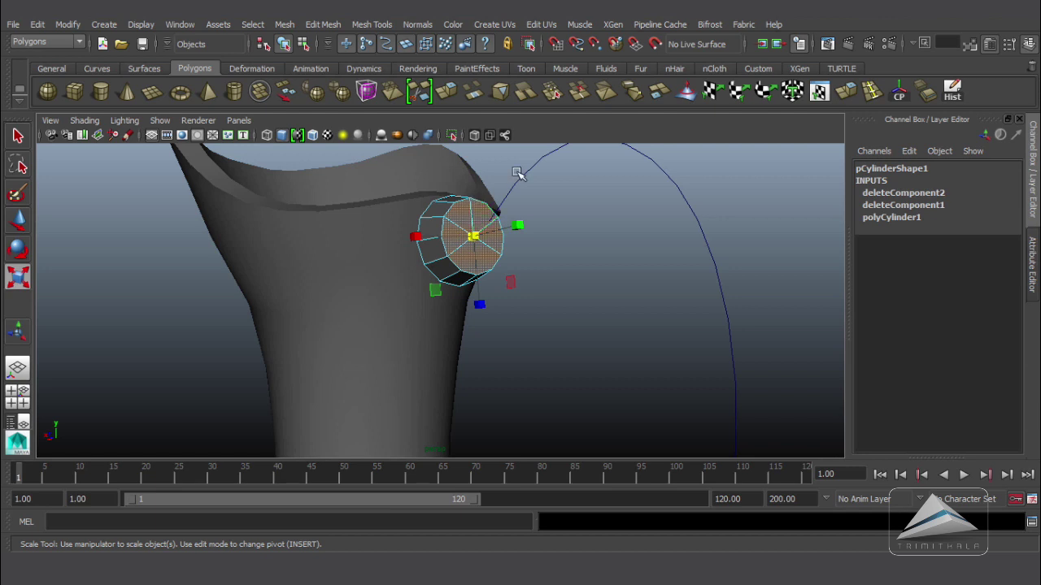
shift+click(527, 174)
alt+right_drag(672, 226, 351, 250)
alt+drag(351, 250, 562, 303)
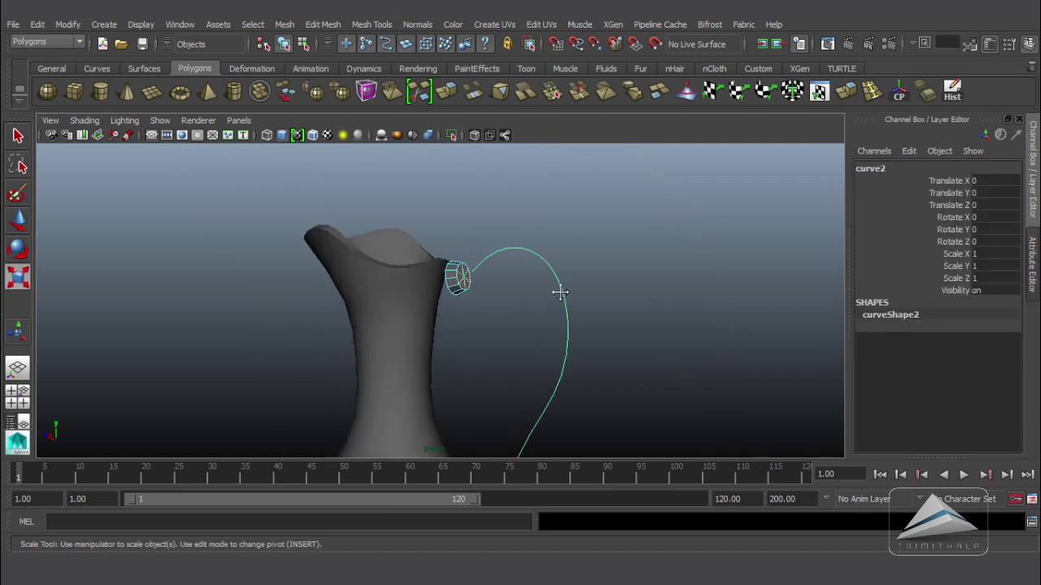
alt+middle_drag(562, 303, 536, 236)
click(317, 24)
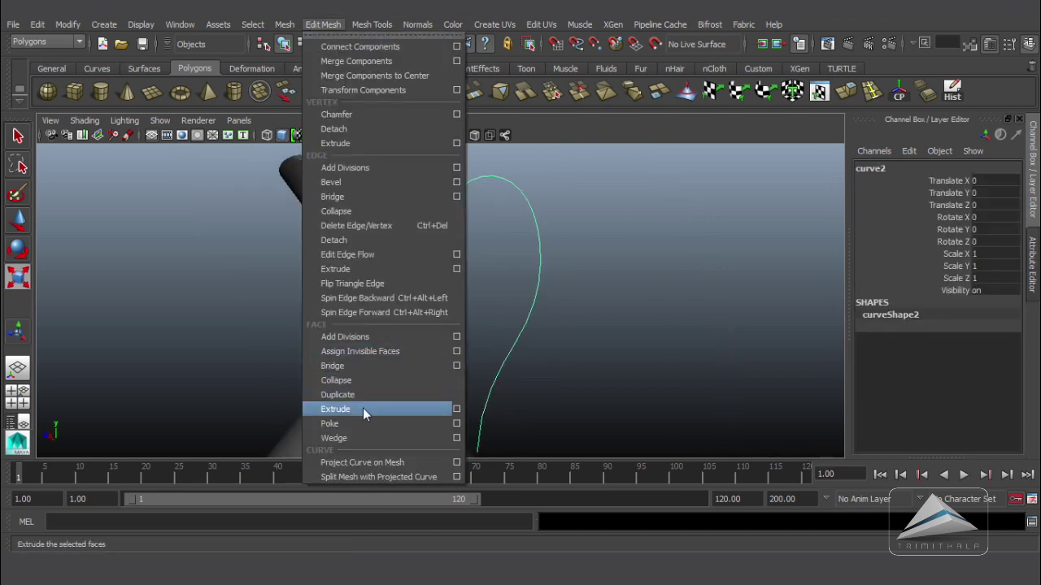
click(363, 409)
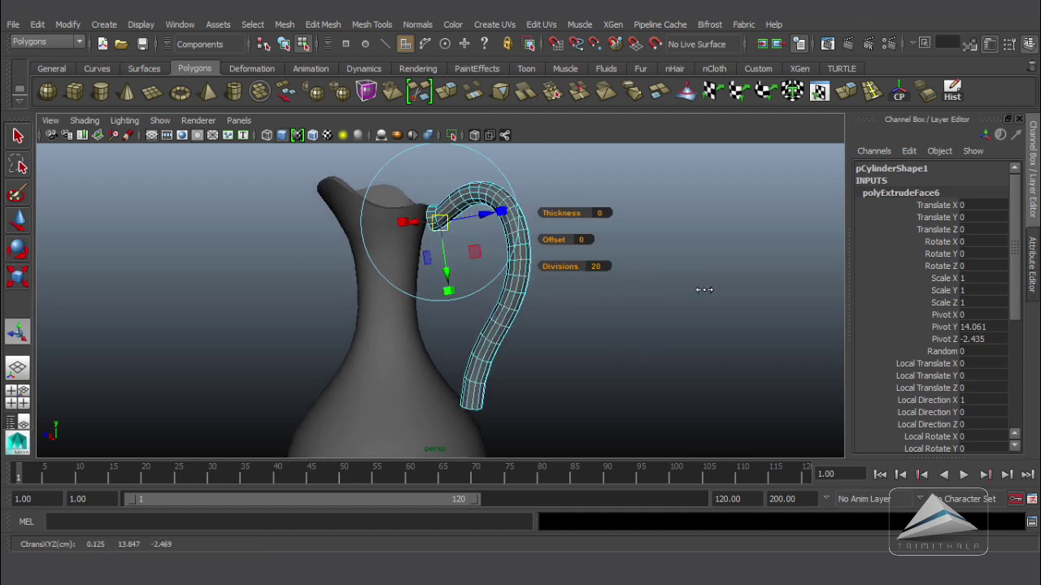
Adjust the Taper value of the handle's extrusion
alt+drag(705, 290, 631, 303)
alt+right_drag(631, 302, 638, 327)
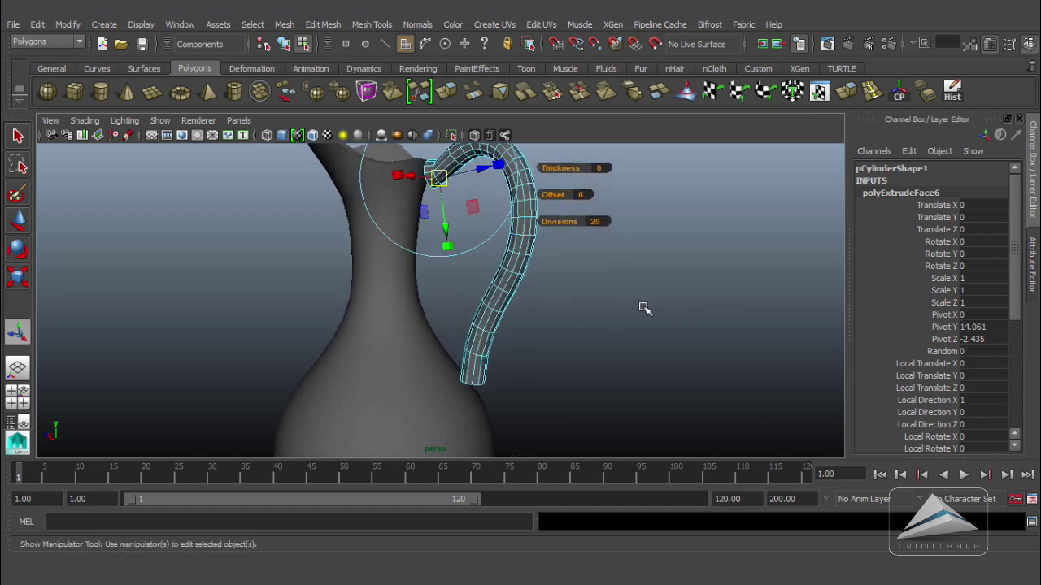
drag(1016, 307, 1022, 419)
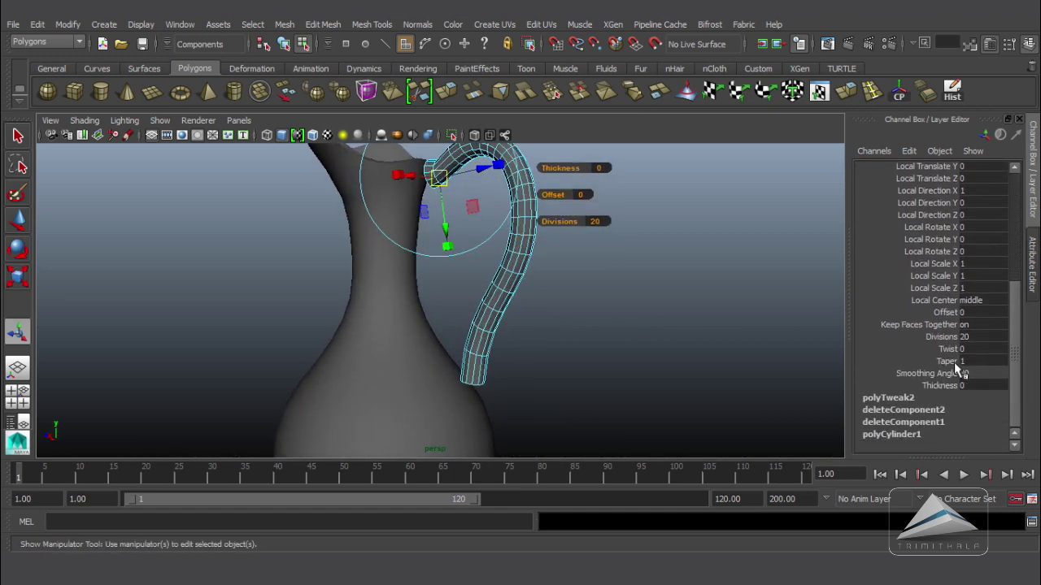
click(948, 362)
middle_drag(714, 358, 716, 360)
alt+right_drag(708, 360, 520, 337)
alt+drag(520, 337, 582, 378)
Delete the construction history of the jug and handle and combine them into one mesh
key(F8)
click(37, 24)
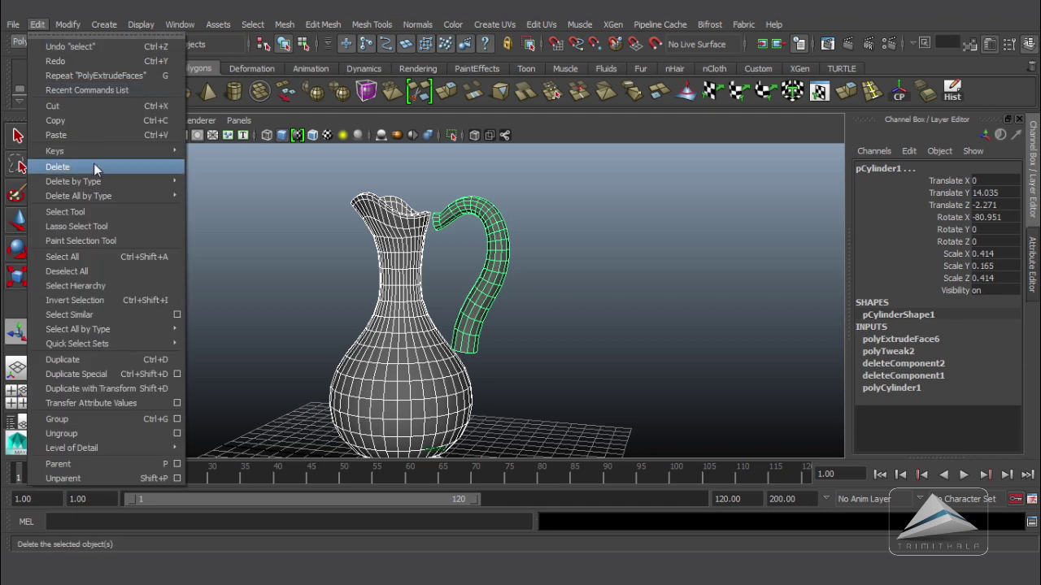
mouse_move(114, 178)
click(213, 189)
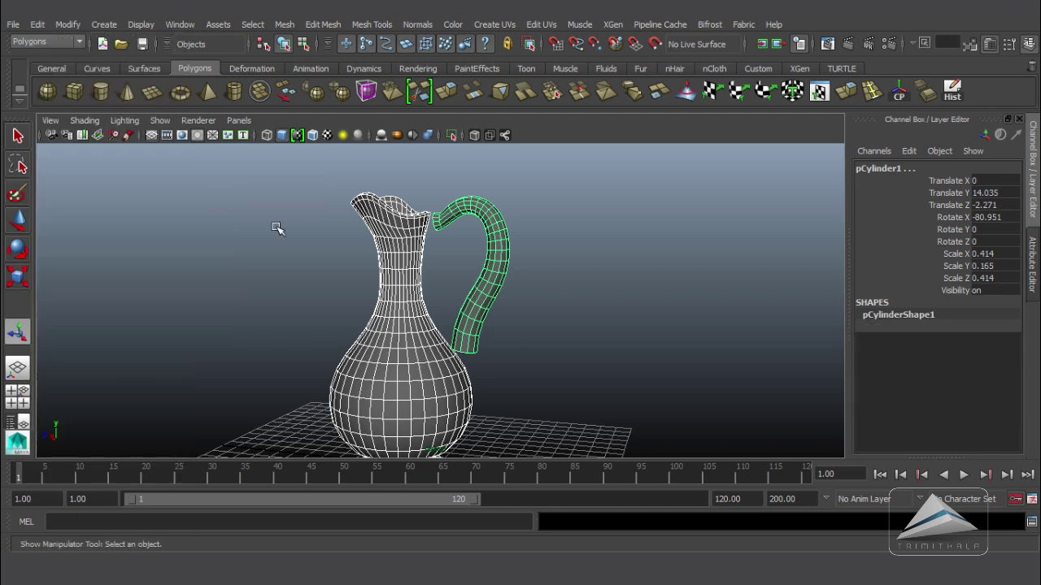
click(284, 26)
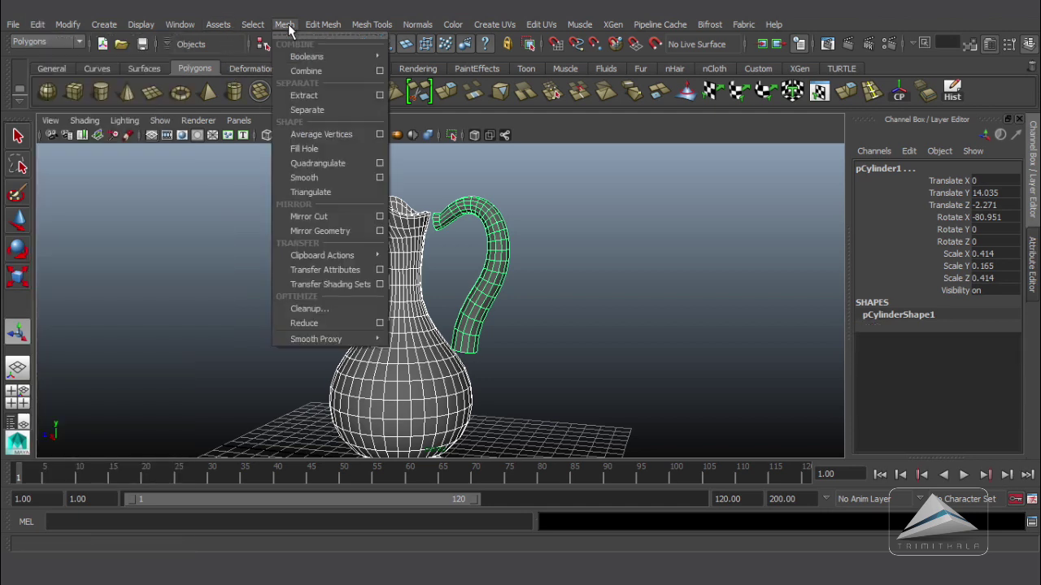
click(311, 78)
Delete the cap faces closing the handle's lower end
alt+right_drag(524, 271, 581, 291)
alt+drag(571, 289, 511, 285)
alt+middle_drag(533, 286, 547, 244)
alt+drag(538, 248, 452, 241)
alt+right_drag(504, 264, 562, 296)
alt+middle_drag(565, 294, 586, 281)
alt+drag(532, 289, 497, 249)
alt+right_drag(512, 264, 569, 299)
alt+drag(522, 273, 418, 224)
mouse_move(418, 224)
right_down()
mouse_move(413, 244)
mouse_move(411, 232)
right_up()
click(415, 226)
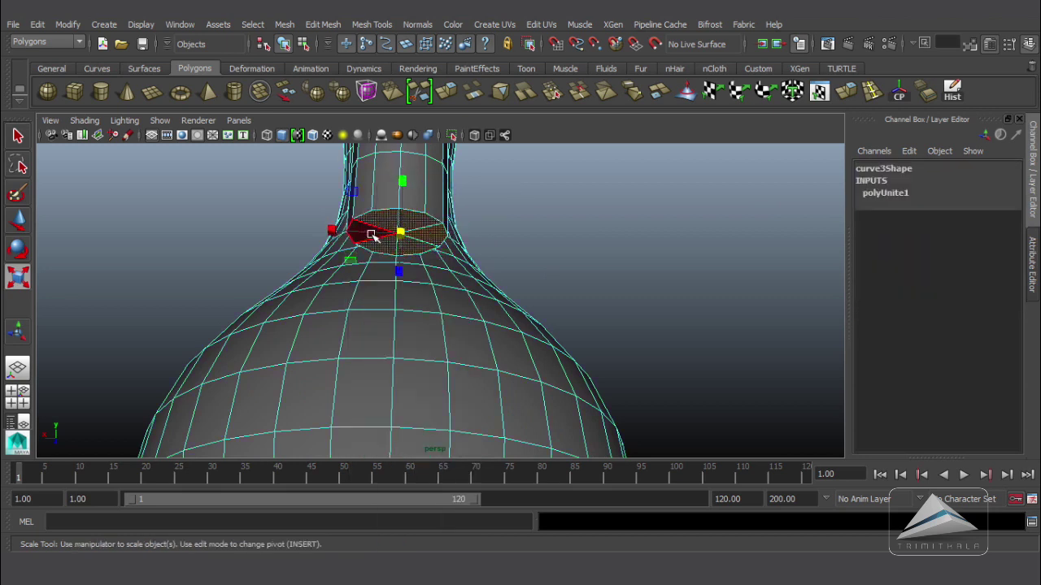
key(Delete)
Delete the block of faces on the jug's belly directly below the handle's open end
alt+drag(442, 307, 385, 328)
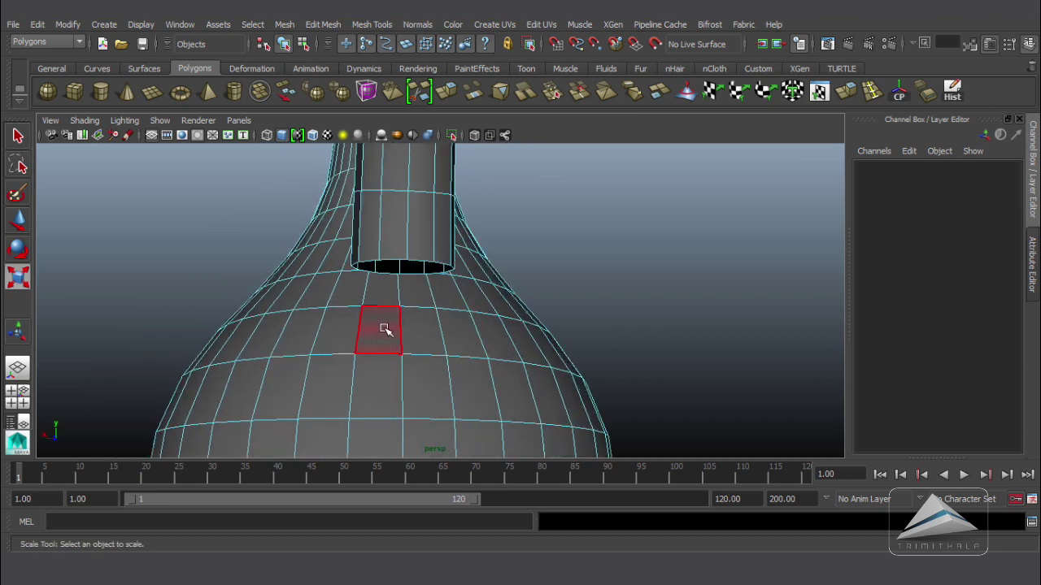
click(383, 328)
shift+click(338, 332)
shift+click(330, 382)
shift+click(383, 380)
shift+click(418, 381)
shift+click(475, 390)
key(Delete)
Weld the handle's nearest end vertices onto the upper edge of the belly opening with the Merge Vertex tool, merging to the target vertex
right_drag(511, 293, 569, 205)
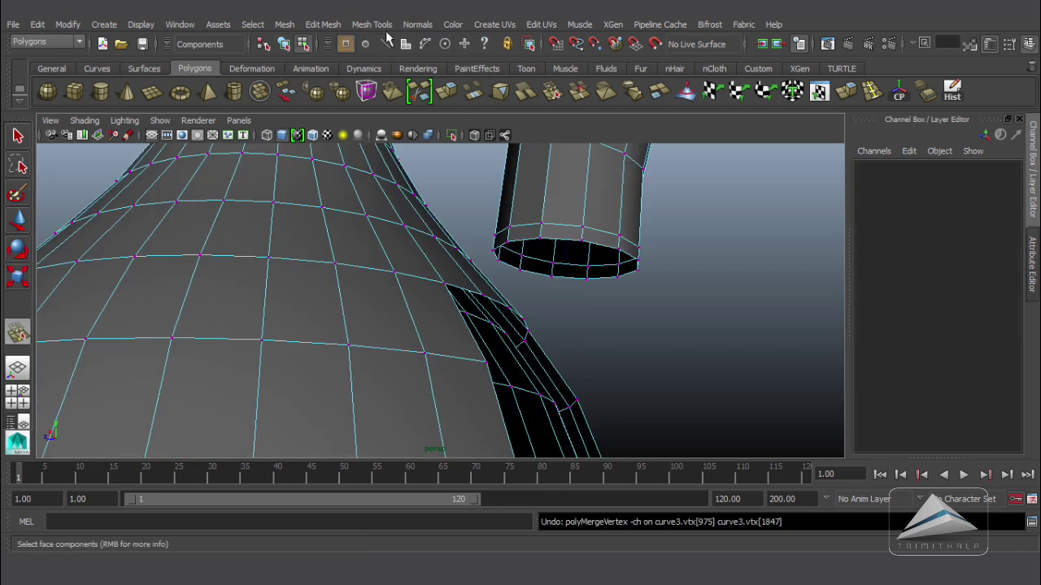
click(372, 24)
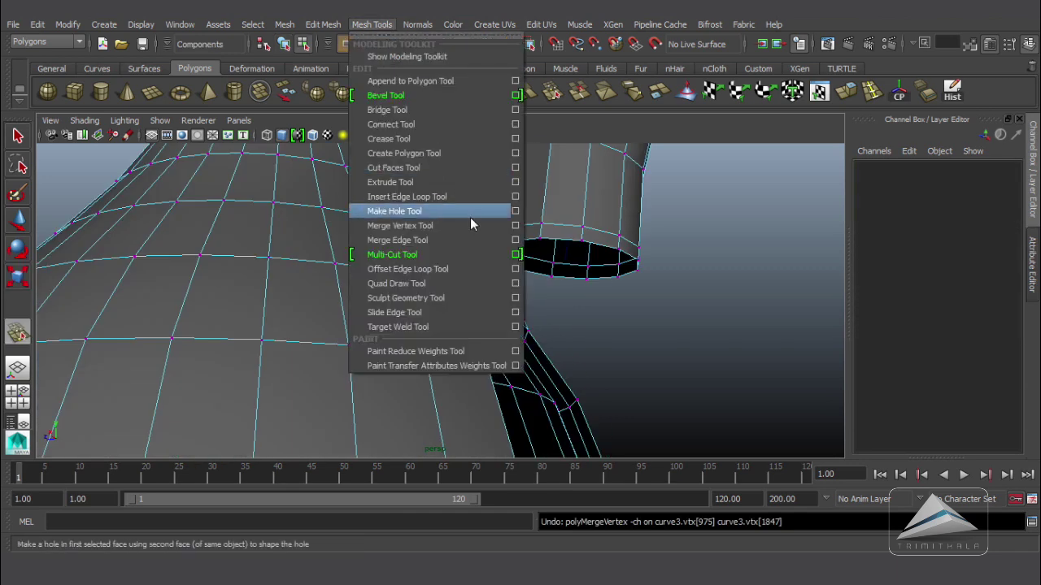
click(514, 225)
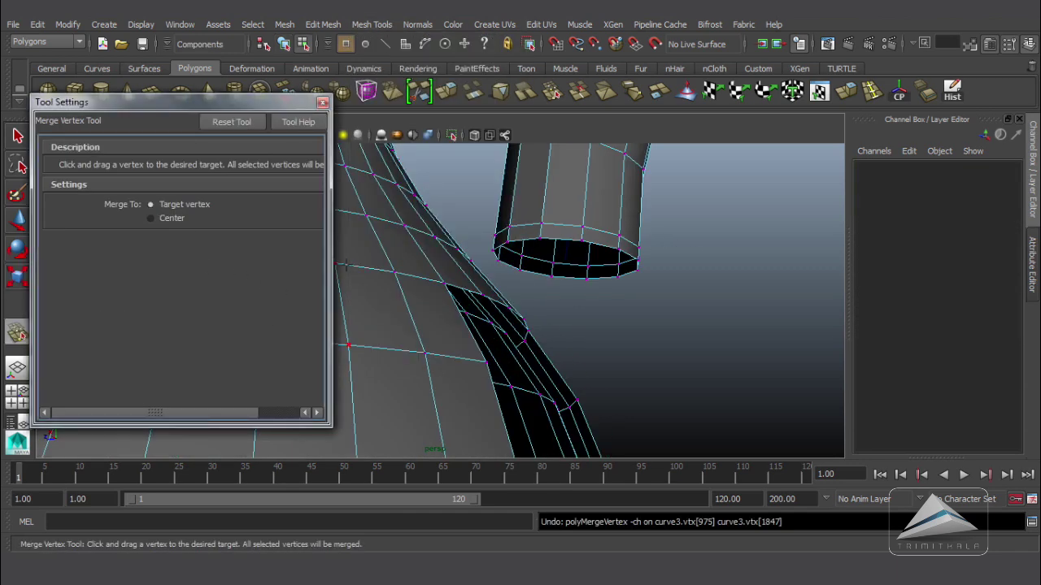
click(323, 102)
alt+drag(759, 276, 440, 248)
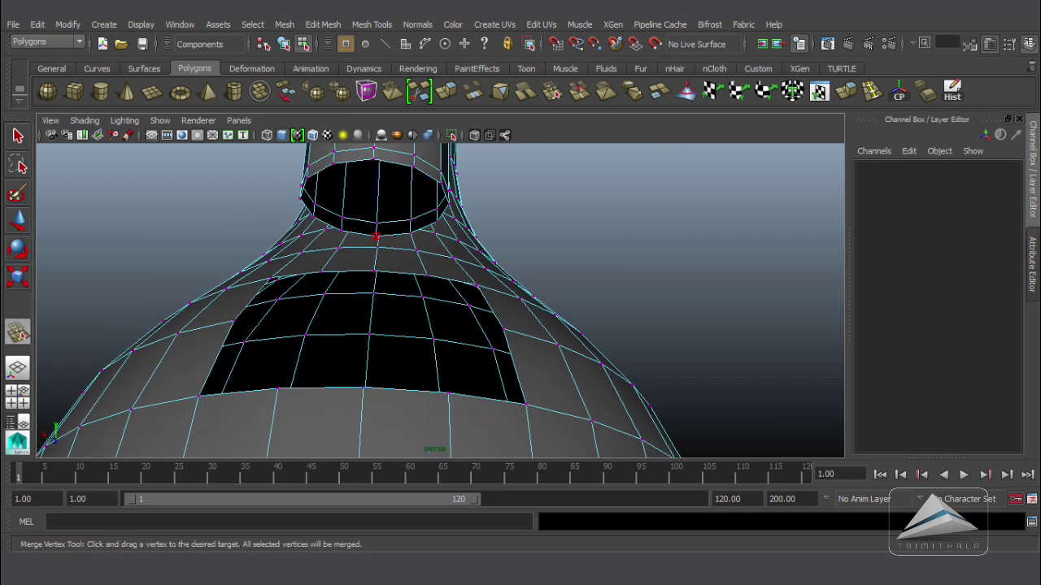
drag(375, 236, 375, 272)
alt+drag(375, 272, 494, 269)
drag(346, 230, 326, 274)
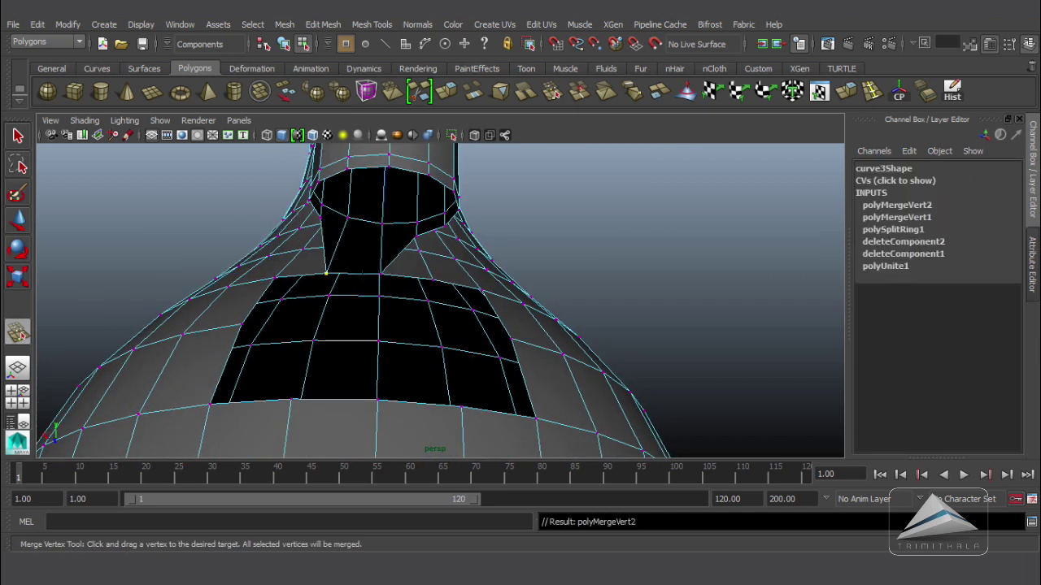
drag(416, 238, 434, 280)
drag(291, 265, 275, 279)
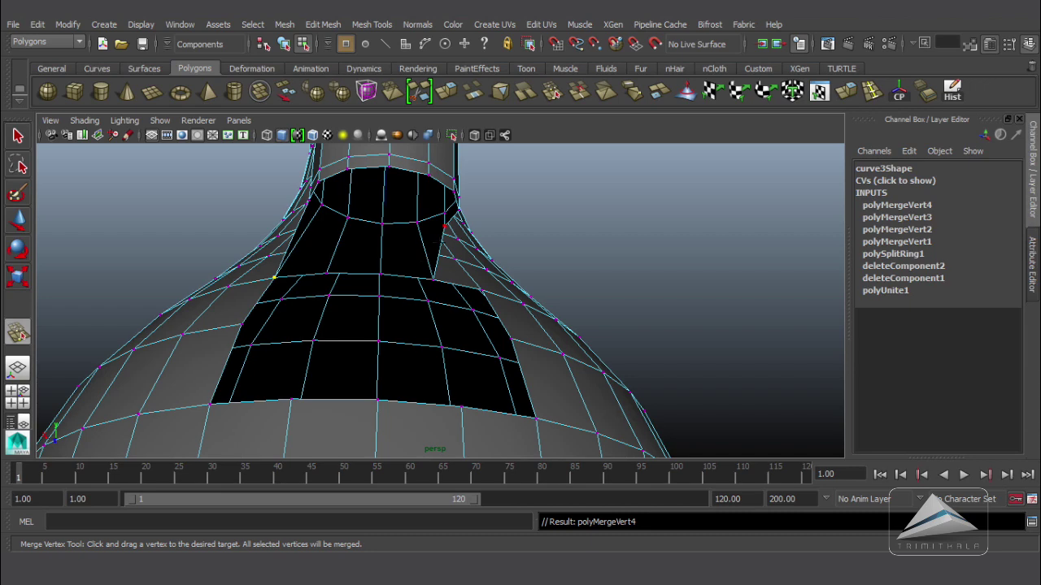
drag(482, 290, 481, 290)
Weld the remaining vertices of the handle's lower end onto the sides and lower edge of the belly opening
alt+drag(490, 290, 542, 300)
drag(465, 244, 293, 248)
drag(276, 354, 277, 354)
alt+drag(277, 354, 481, 246)
drag(414, 370, 413, 370)
alt+drag(414, 370, 569, 260)
drag(446, 359, 446, 359)
alt+drag(445, 359, 470, 232)
drag(461, 343, 343, 346)
alt+right_drag(381, 280, 407, 171)
alt+middle_drag(423, 167, 435, 236)
key(w)
click(439, 242)
Adjust the edges where the handle's lower end joins the jug using the Slide Edge tool
alt+drag(478, 279, 593, 285)
alt+right_drag(593, 286, 528, 262)
alt+drag(528, 262, 561, 316)
alt+right_drag(561, 315, 662, 355)
alt+drag(662, 356, 497, 320)
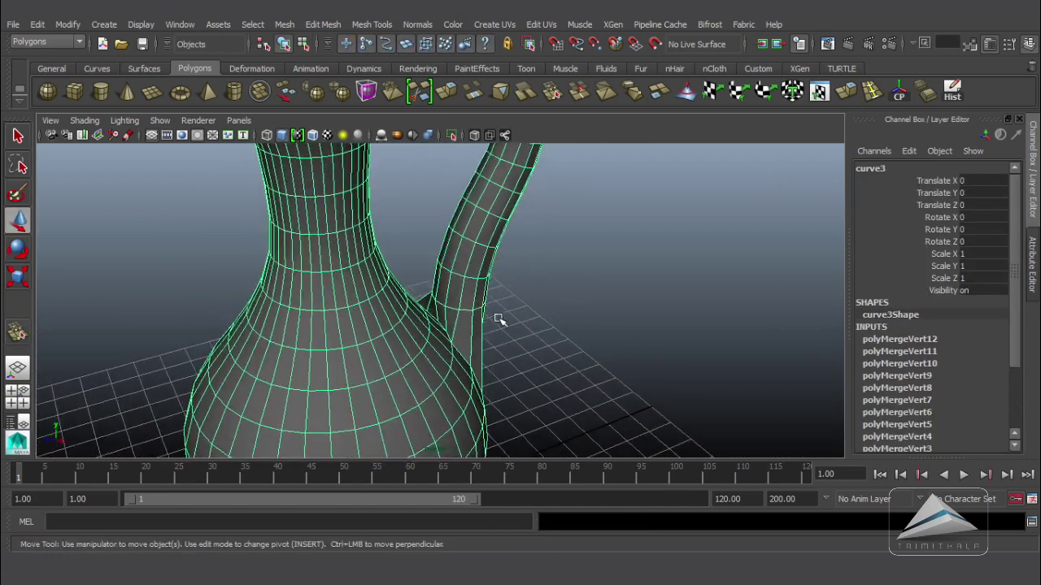
alt+right_drag(497, 321, 500, 342)
alt+drag(499, 342, 511, 375)
right_drag(445, 347, 439, 191)
click(426, 326)
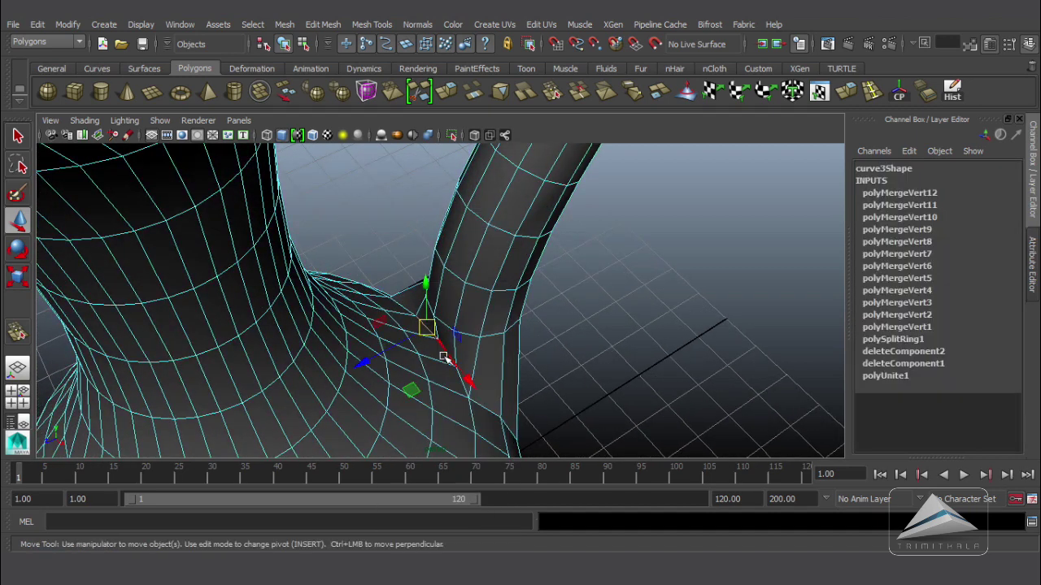
key(q)
alt+drag(545, 339, 528, 318)
click(380, 26)
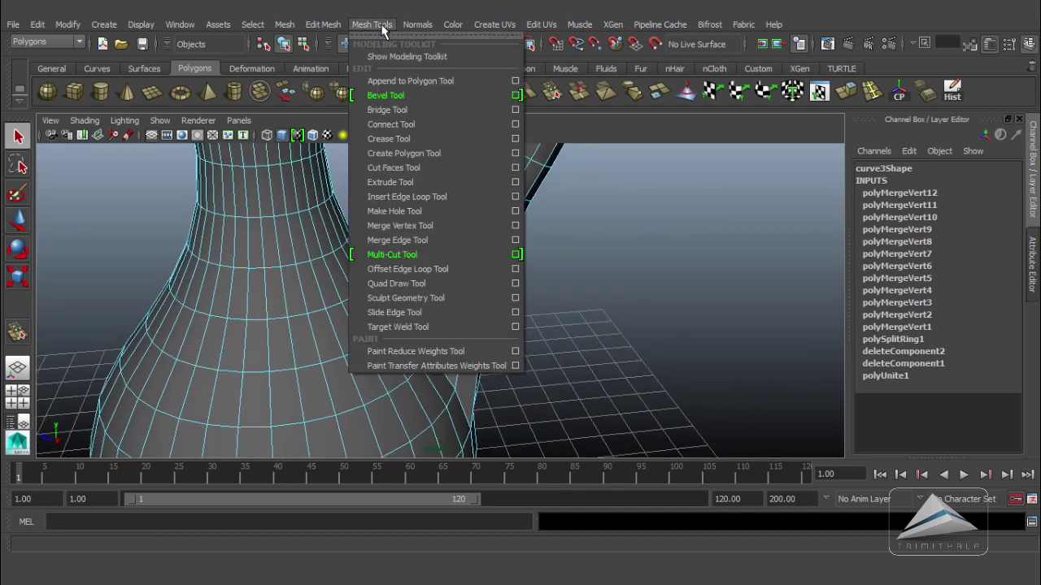
click(407, 314)
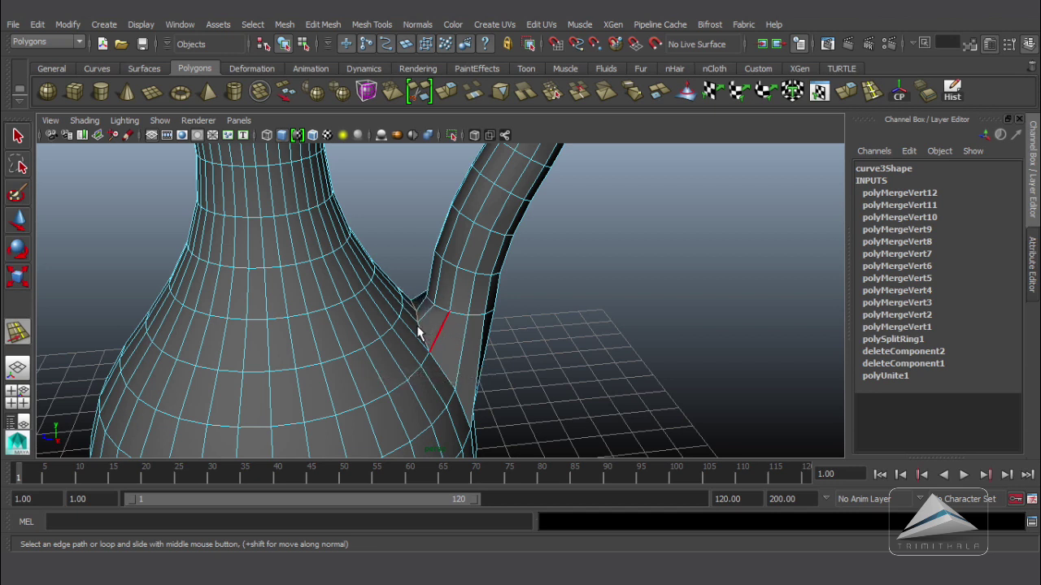
alt+drag(410, 332, 405, 291)
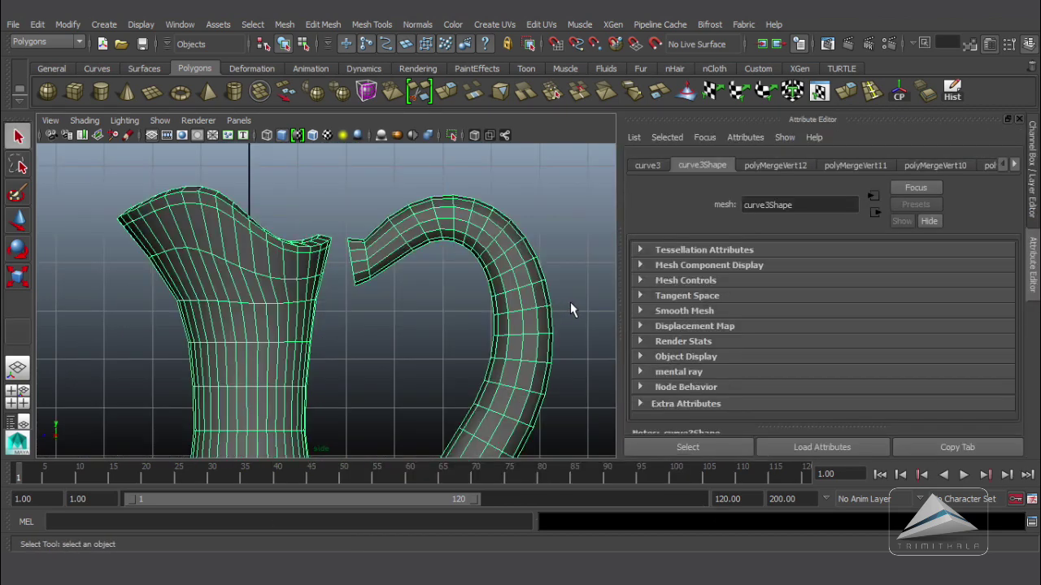
Delete the block of outer faces on the jug's neck just below the rim, facing the handle's upper end
alt+right_drag(571, 309, 406, 232)
alt+middle_drag(407, 232, 408, 169)
right_drag(409, 220, 461, 205)
key(space)
key(space)
key(5)
alt+drag(501, 276, 460, 286)
alt+middle_drag(446, 247, 448, 305)
scroll(446, 303, up, 5)
mouse_move(441, 295)
alt+mouse_down()
mouse_move(370, 297)
mouse_move(383, 336)
mouse_move(365, 349)
mouse_move(430, 342)
alt+mouse_up()
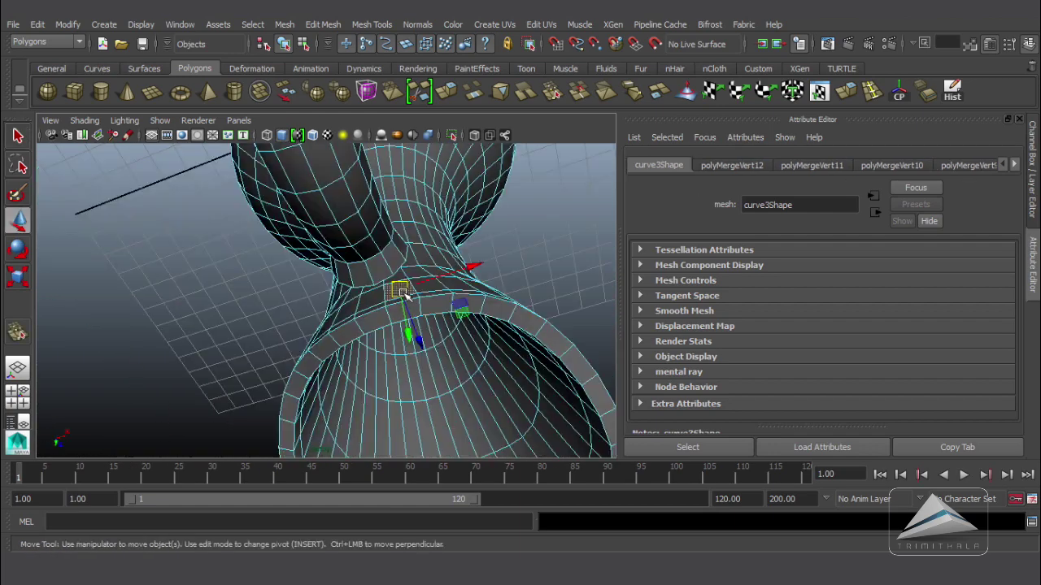
alt+drag(399, 280, 416, 296)
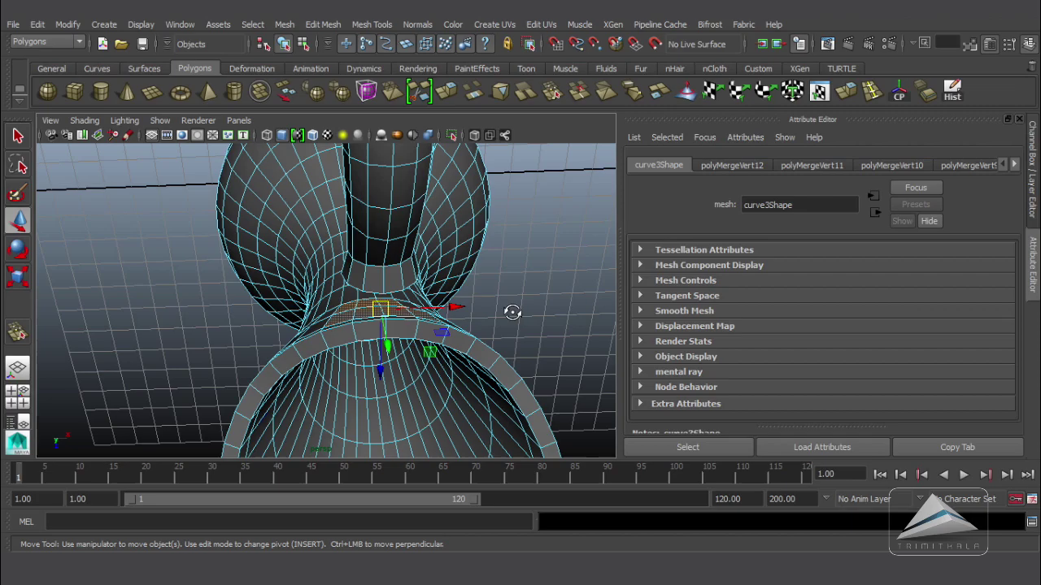
alt+drag(512, 312, 413, 278)
key(Delete)
Delete the cap faces closing the handle's upper end
alt+drag(350, 228, 439, 244)
click(330, 299)
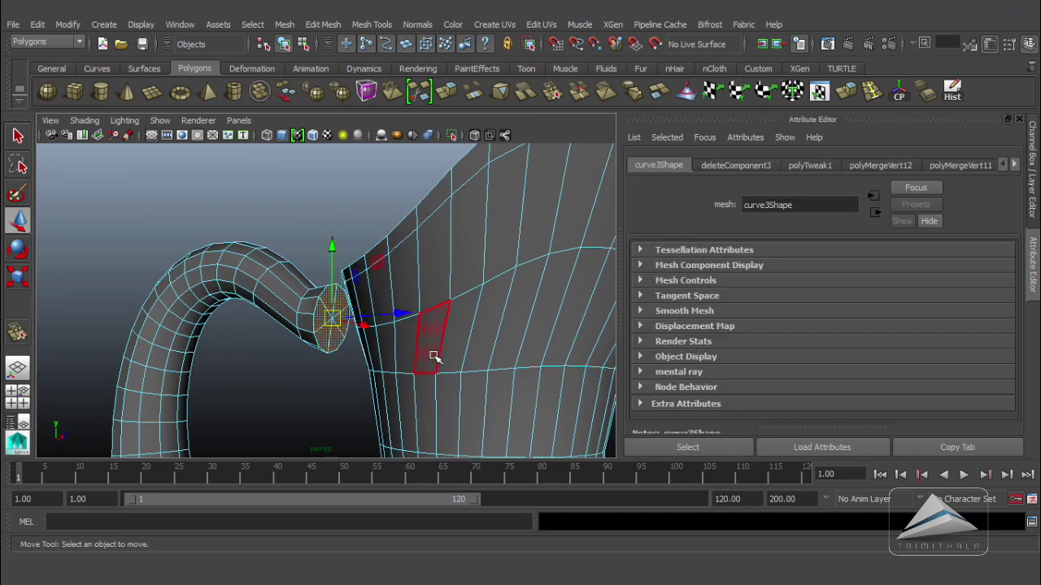
key(Delete)
Weld the first vertices of the handle's upper end onto the neck opening with the Merge Vertex tool, merging to the target vertex
alt+drag(230, 263, 350, 350)
right_drag(352, 226, 408, 202)
alt+drag(358, 286, 405, 316)
click(380, 25)
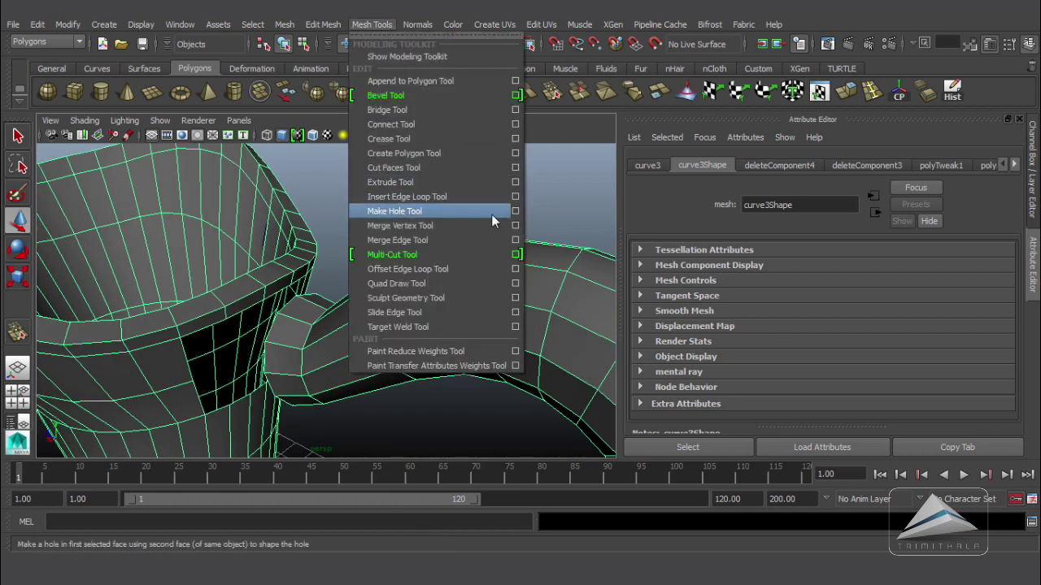
click(513, 221)
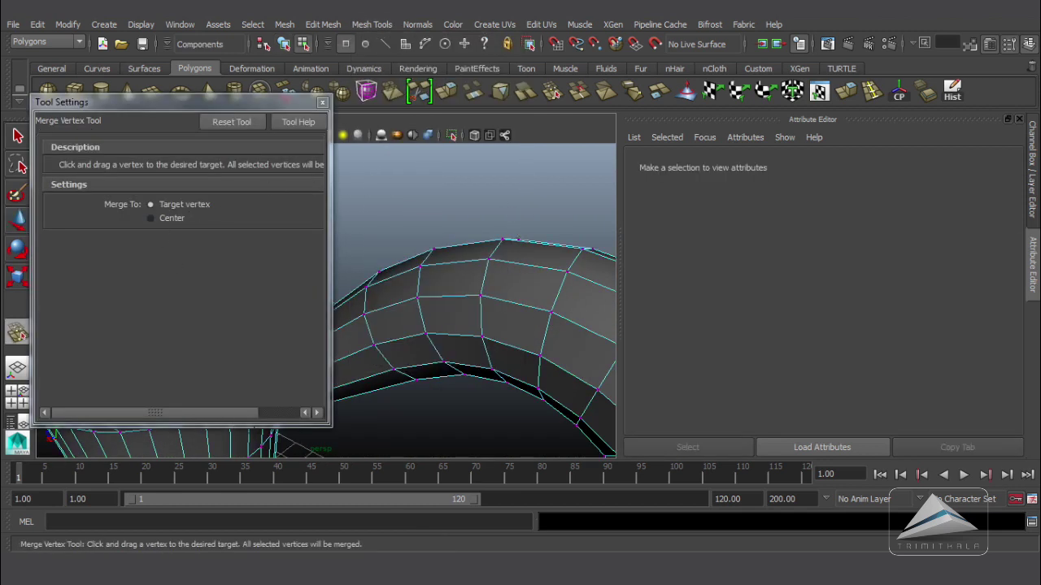
click(323, 103)
alt+drag(383, 216, 284, 234)
drag(239, 336, 244, 411)
alt+drag(280, 325, 248, 326)
mouse_move(262, 348)
mouse_down()
mouse_move(312, 409)
mouse_move(399, 363)
mouse_move(395, 309)
mouse_move(383, 329)
mouse_up()
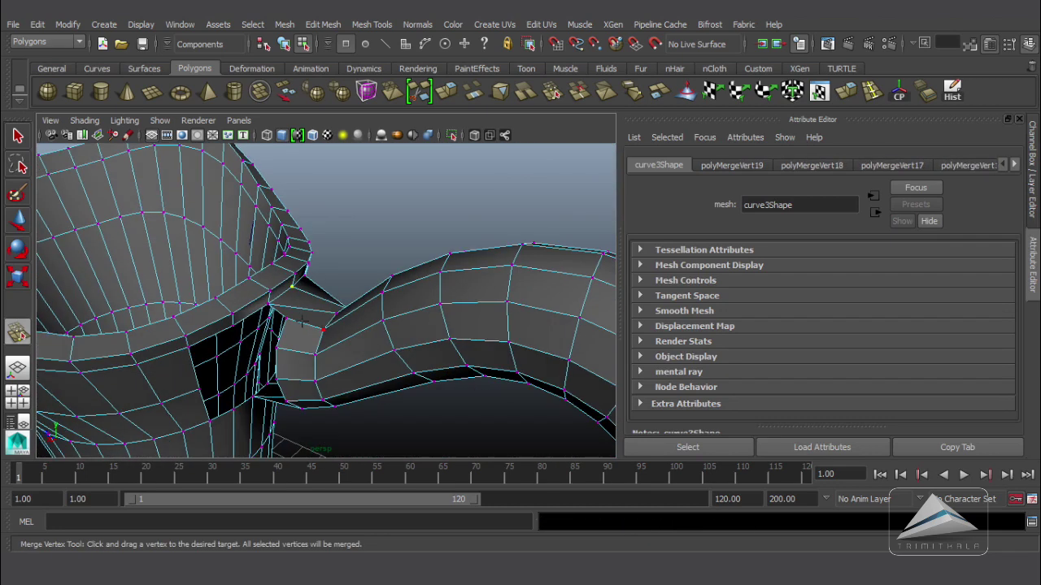
drag(317, 303, 195, 394)
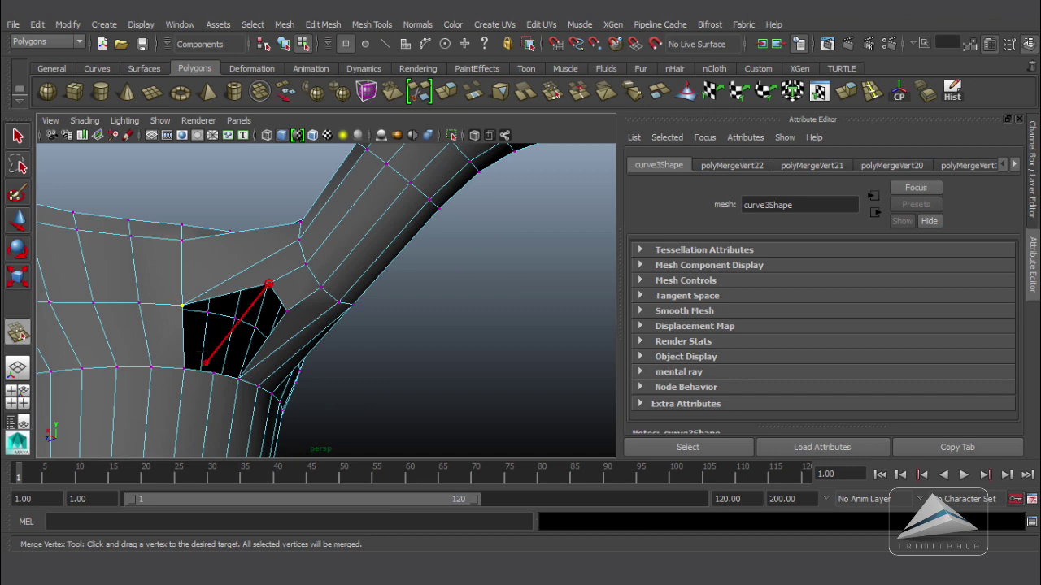
Weld the remaining vertices of the handle's upper end onto the side and lower edge of the neck opening
drag(202, 352, 183, 369)
alt+drag(244, 349, 276, 337)
drag(268, 267, 204, 353)
key(w)
right_drag(301, 224, 357, 200)
alt+drag(333, 284, 381, 292)
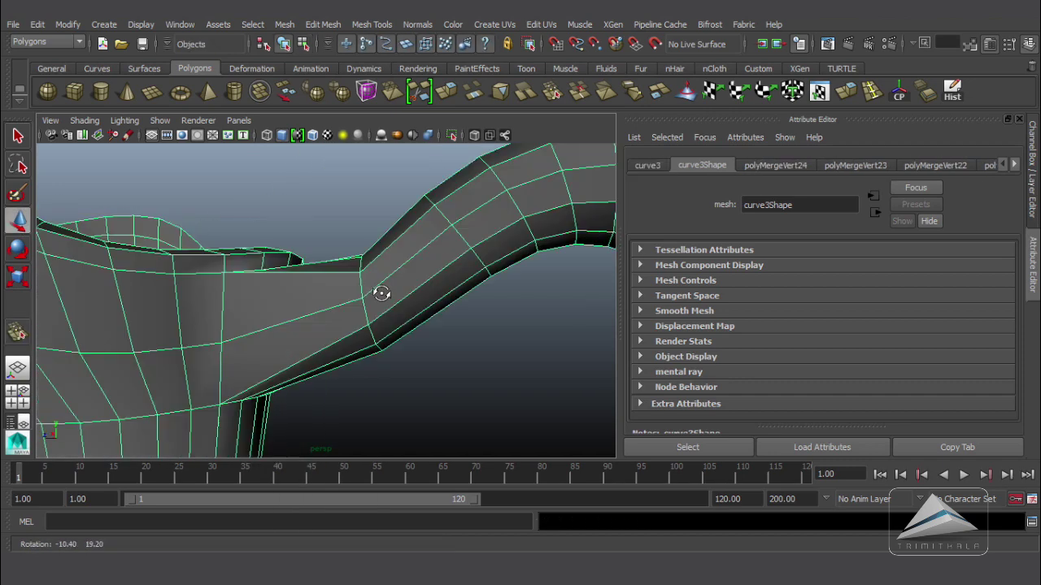
Insert an edge loop around the bridge between the neck and the handle's upper end, and move it to shape the joint
scroll(450, 294, down, 10)
alt+middle_drag(450, 294, 454, 230)
key(space)
drag(454, 230, 502, 232)
mouse_move(501, 233)
alt+right_down()
mouse_move(465, 243)
mouse_move(507, 251)
alt+right_up()
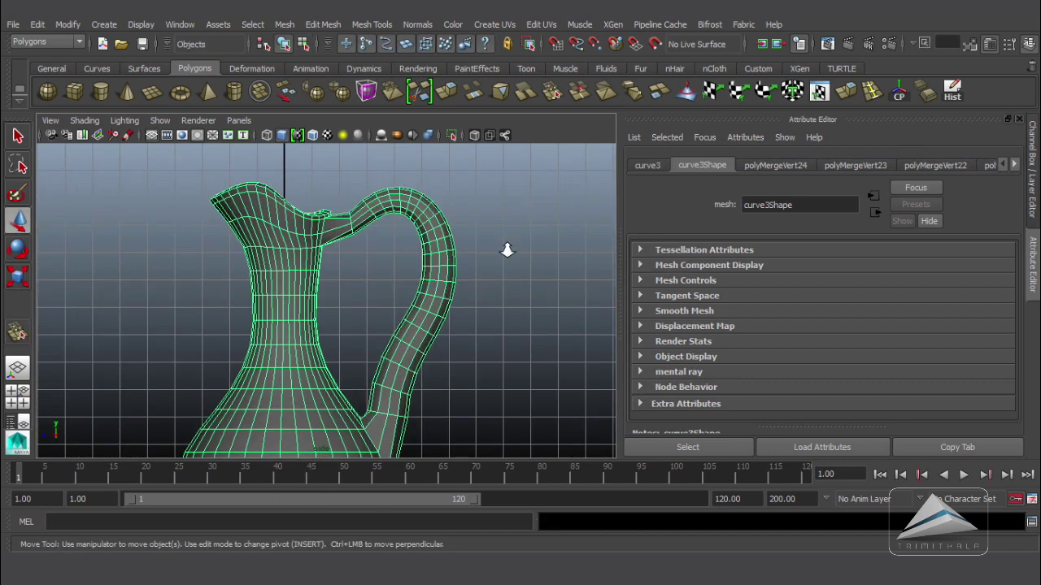
alt+right_drag(457, 226, 520, 238)
alt+middle_drag(399, 200, 394, 270)
alt+right_drag(488, 291, 581, 314)
click(324, 24)
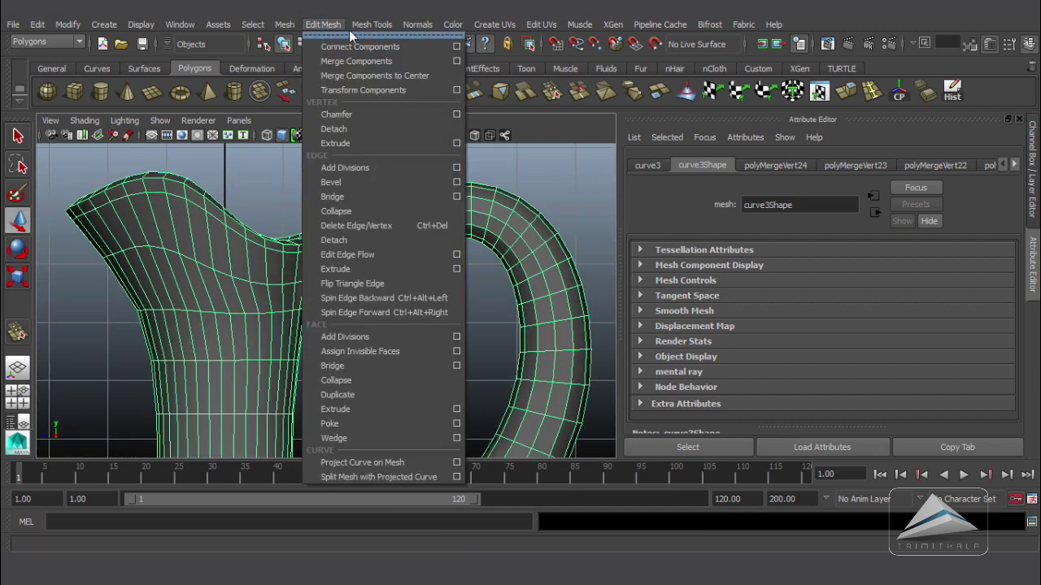
mouse_move(371, 24)
click(422, 199)
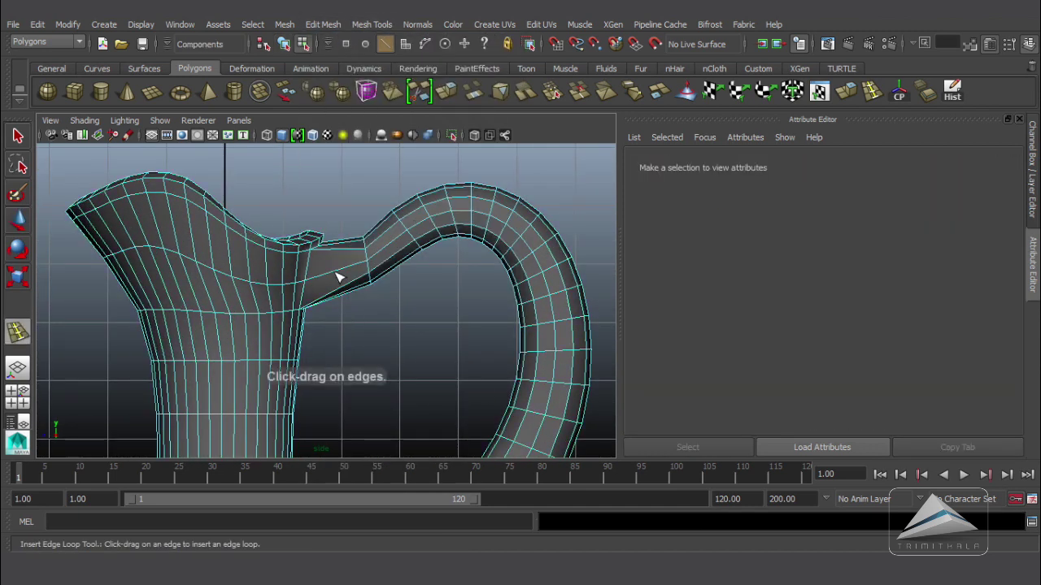
click(335, 278)
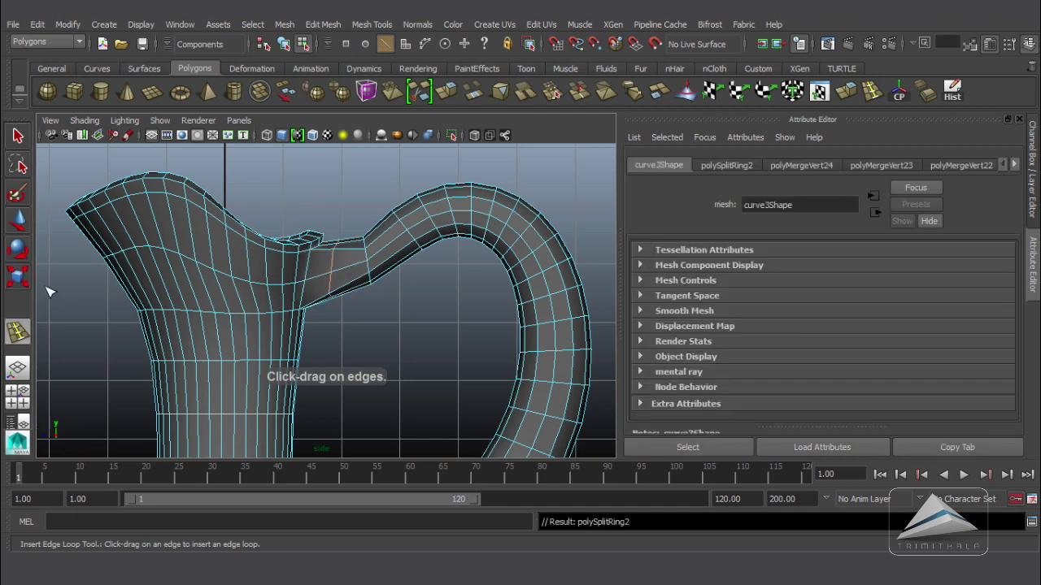
click(18, 222)
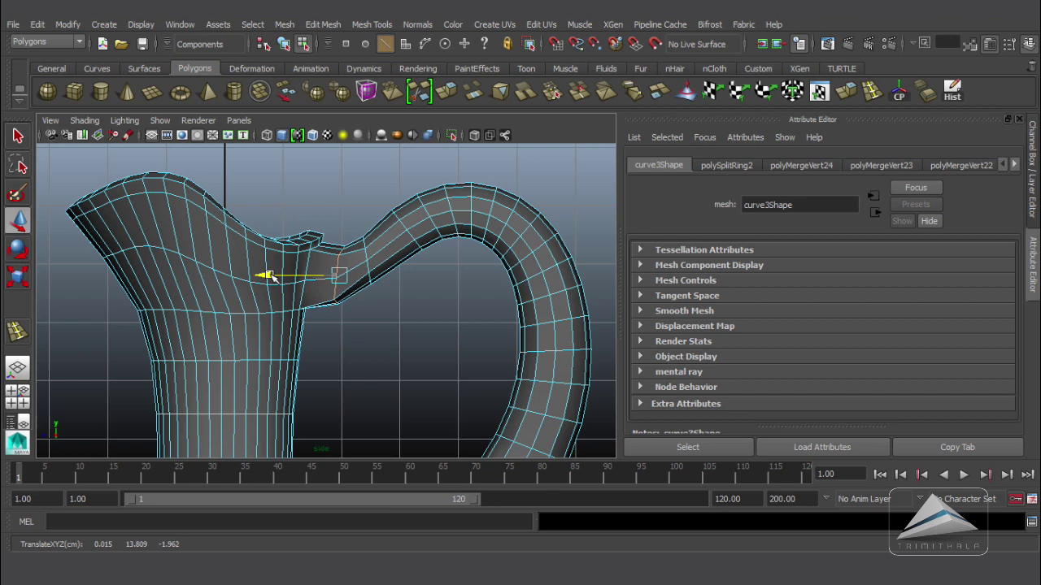
Insert a second edge loop closer to the neck at the handle's upper joint and scale it up slightly
key(y)
key(r)
drag(328, 275, 338, 280)
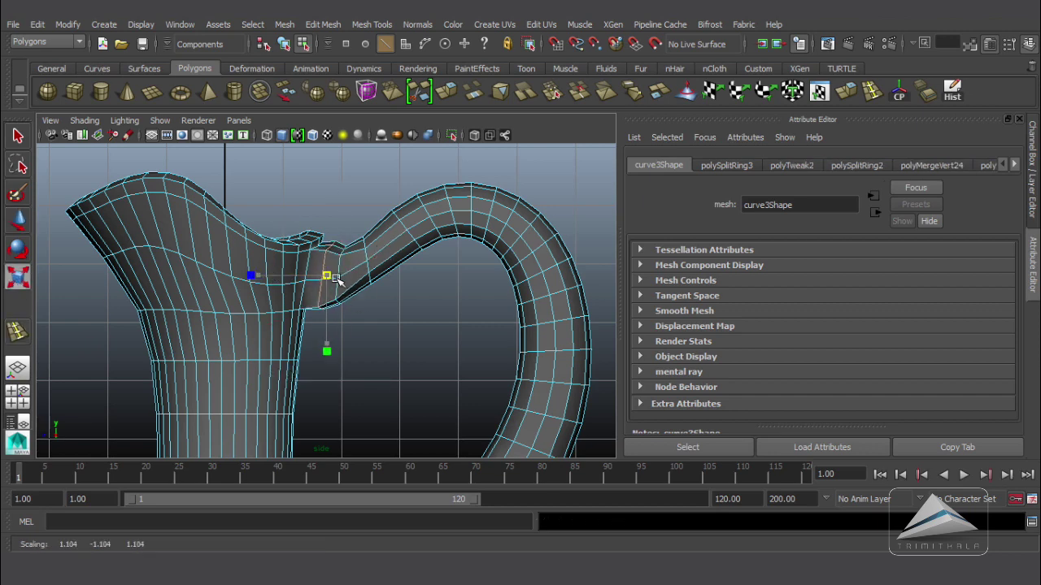
Select the side vertices of the handle's upper joint and scale them to refine its shape
click(17, 221)
key(space)
key(space)
alt+drag(486, 334, 495, 313)
alt+right_drag(496, 314, 561, 318)
alt+middle_drag(470, 327, 470, 341)
alt+drag(470, 341, 372, 239)
right_drag(371, 239, 352, 242)
alt+drag(376, 246, 3, 286)
click(359, 250)
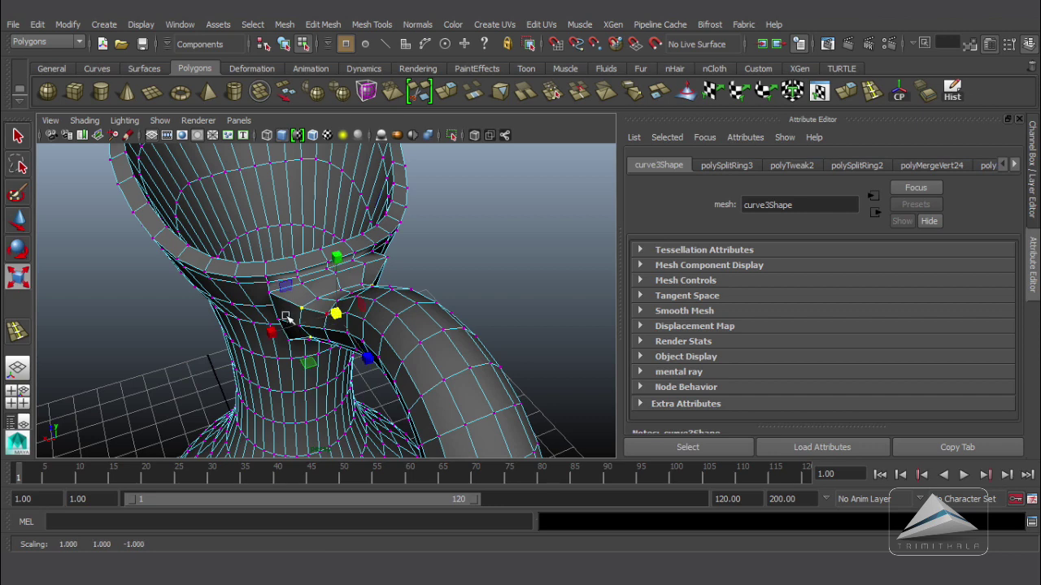
Adjust the edges next to the neck at the handle's upper joint with the Scale tool, and return to object mode
alt+drag(269, 292, 358, 290)
alt+drag(436, 286, 384, 226)
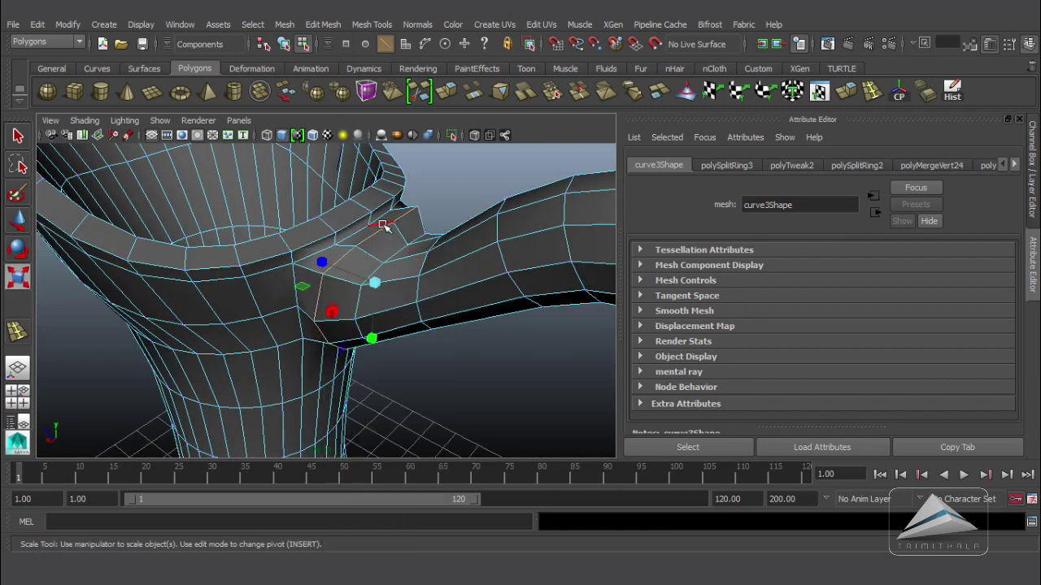
alt+drag(468, 254, 486, 202)
key(F8)
alt+right_drag(485, 202, 295, 222)
alt+drag(469, 274, 426, 263)
Insert an edge loop around the handle's lower end, between the last handle ring and the jug's belly
key(space)
key(space)
scroll(488, 284, down, 6)
scroll(467, 305, up, 2)
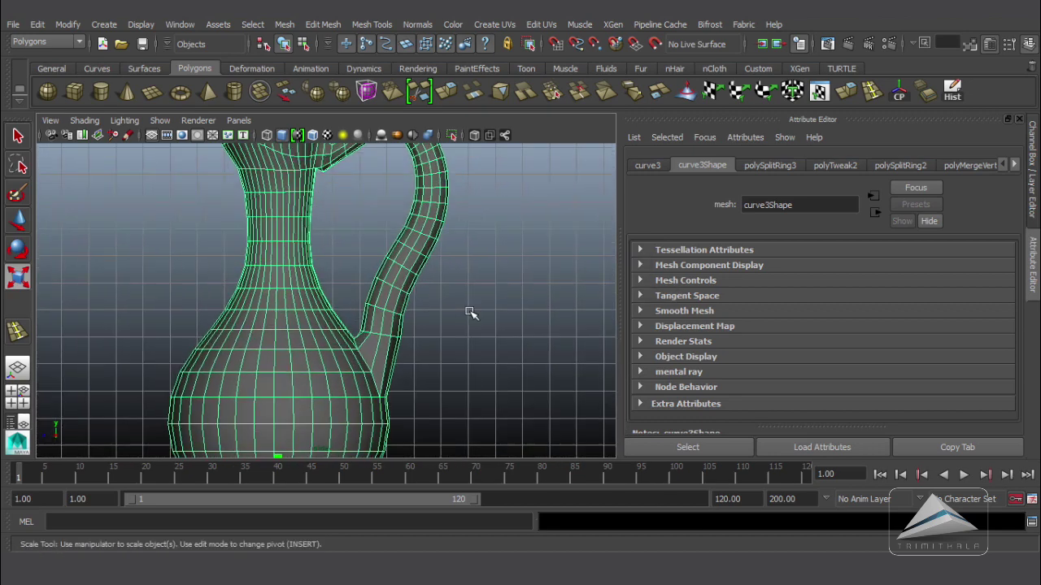
click(322, 24)
click(374, 193)
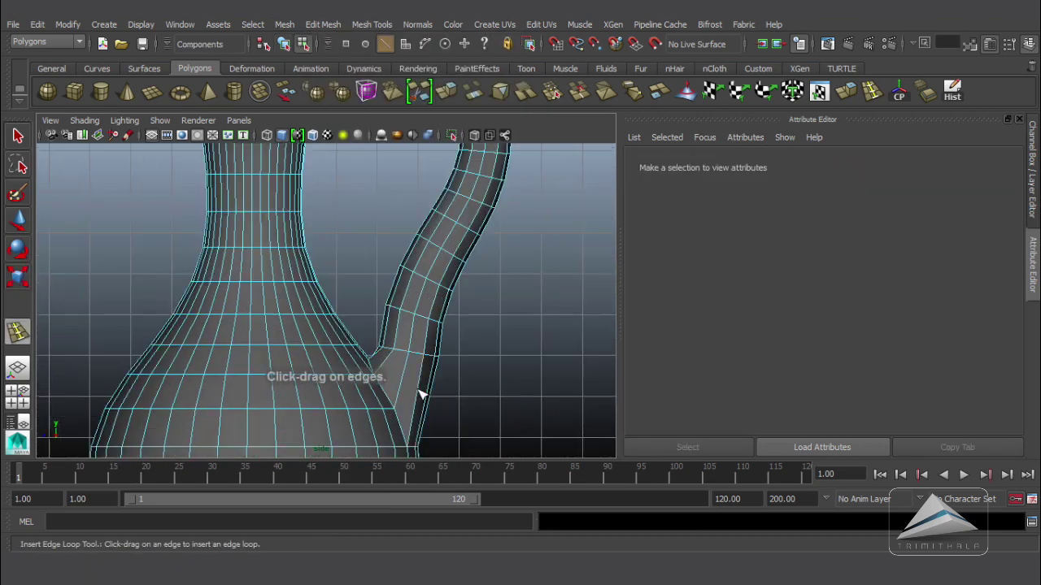
click(423, 400)
key(w)
Select vertices on the new loop at the handle's lower end and scale them to shape the joint
alt+drag(488, 383, 341, 276)
right_drag(302, 224, 242, 222)
mouse_move(455, 342)
alt+mouse_down()
mouse_move(336, 374)
mouse_move(455, 350)
alt+mouse_up()
key(q)
click(306, 344)
shift+click(333, 386)
click(16, 283)
alt+drag(357, 358, 309, 362)
drag(303, 370, 407, 309)
right_drag(385, 225, 449, 205)
Slide the belly edges directly beneath the handle's lower joint with the Slide Edge tool
scroll(422, 277, down, 5)
alt+drag(409, 286, 418, 282)
alt+drag(472, 346, 437, 335)
scroll(434, 336, up, 6)
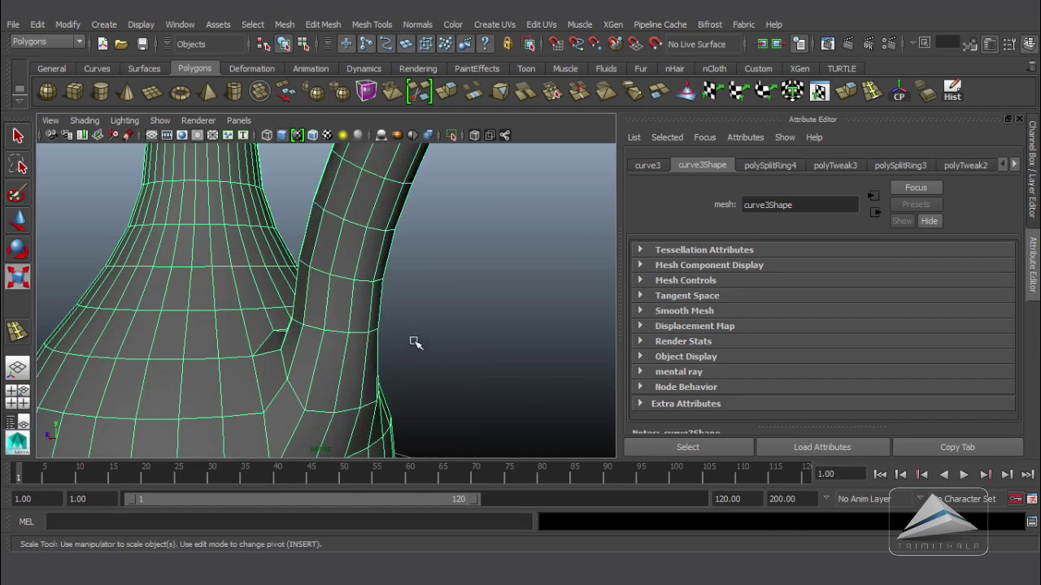
alt+middle_drag(414, 341, 399, 281)
alt+drag(399, 281, 292, 281)
scroll(446, 269, down, 2)
key(w)
right_drag(339, 225, 350, 200)
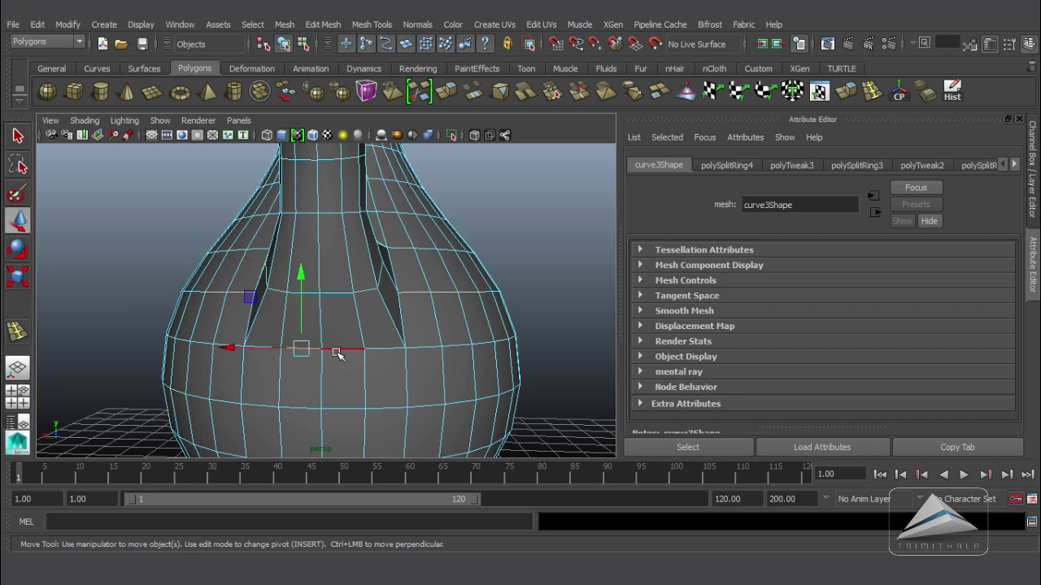
click(372, 24)
click(390, 312)
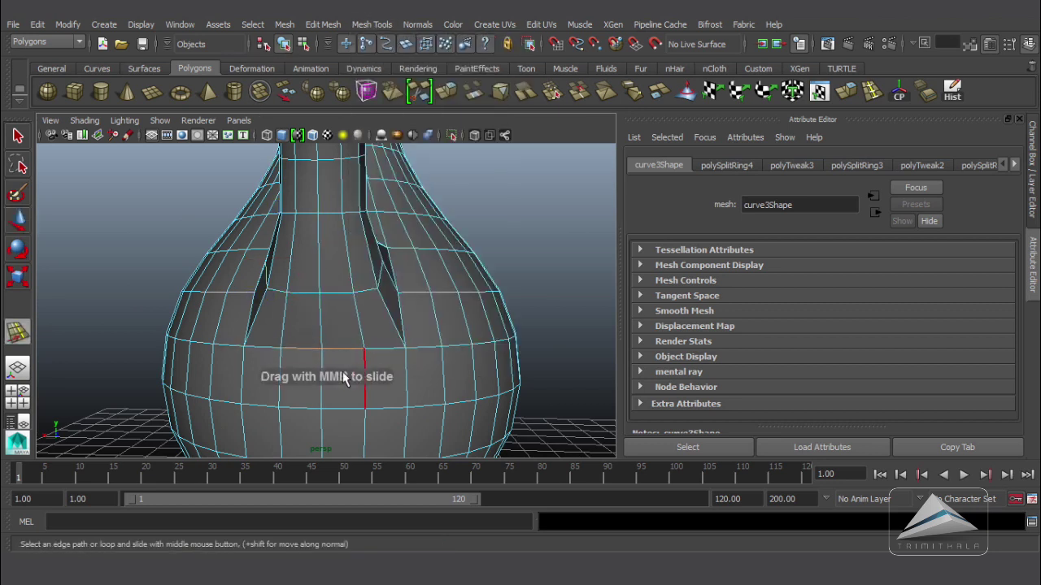
middle_drag(326, 375, 323, 379)
alt+drag(360, 326, 472, 324)
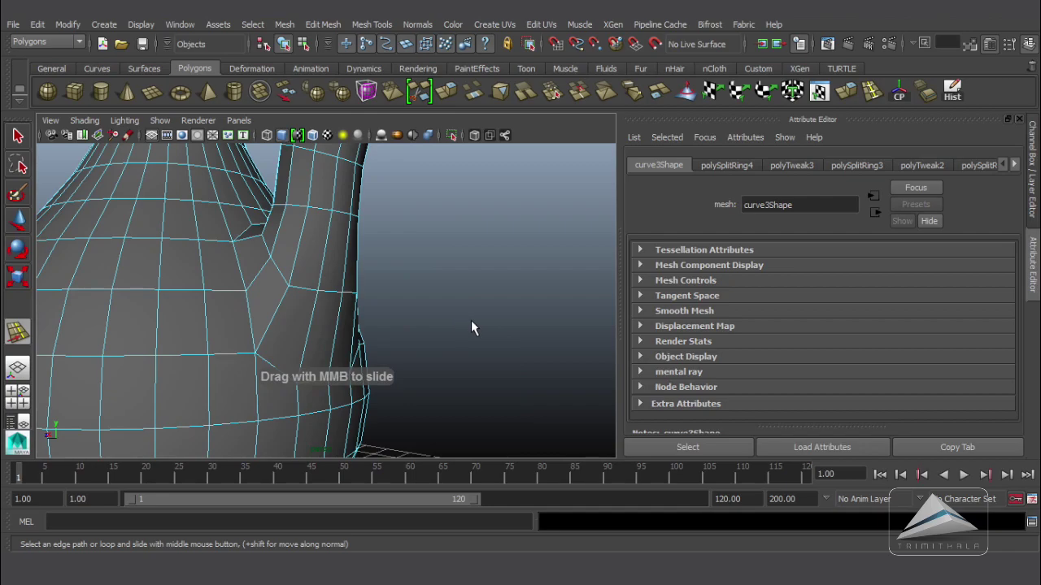
scroll(456, 305, down, 5)
alt+middle_drag(421, 247, 417, 246)
alt+drag(416, 246, 503, 207)
key(F8)
Insert an edge loop around the handle's lower joint close to the jug's belly
click(383, 222)
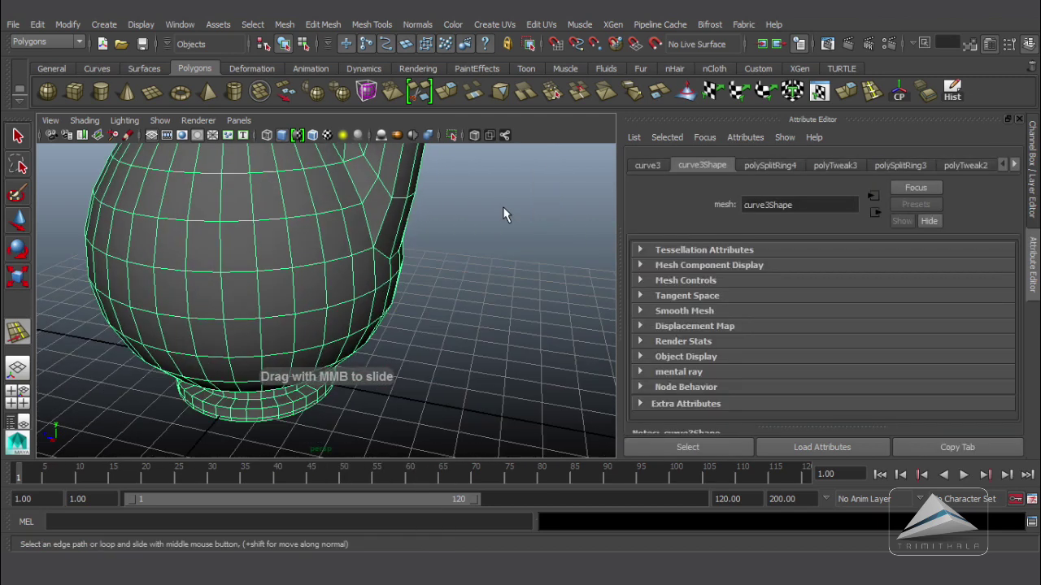
alt+middle_drag(503, 206, 494, 329)
click(362, 28)
click(407, 197)
scroll(411, 314, up, 5)
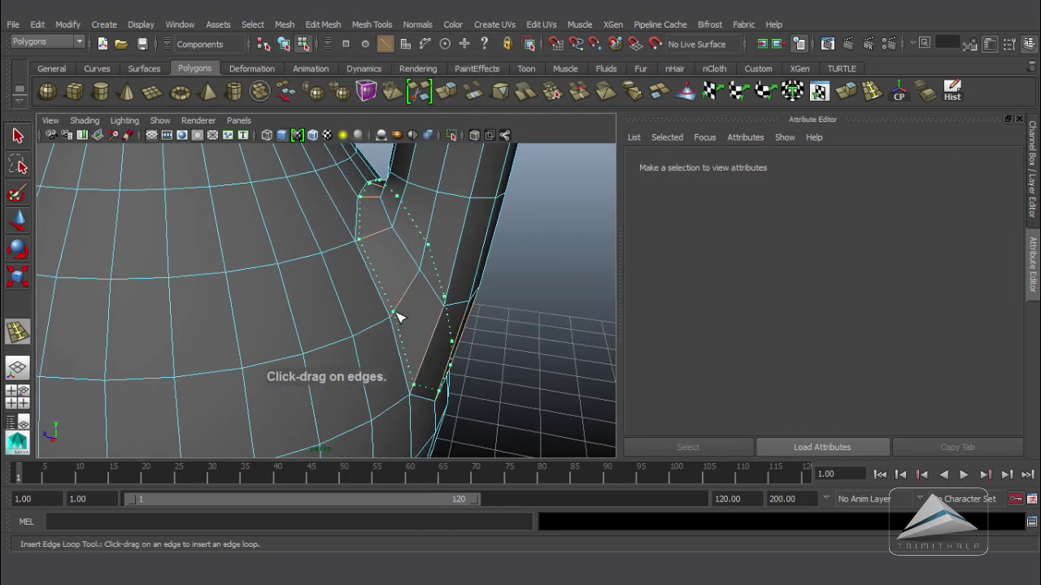
click(398, 317)
scroll(458, 325, down, 5)
key(w)
right_drag(413, 172, 470, 149)
click(477, 309)
Insert an edge loop around the handle's upper joint close to the jug's neck
scroll(477, 310, down, 5)
alt+drag(476, 312, 455, 298)
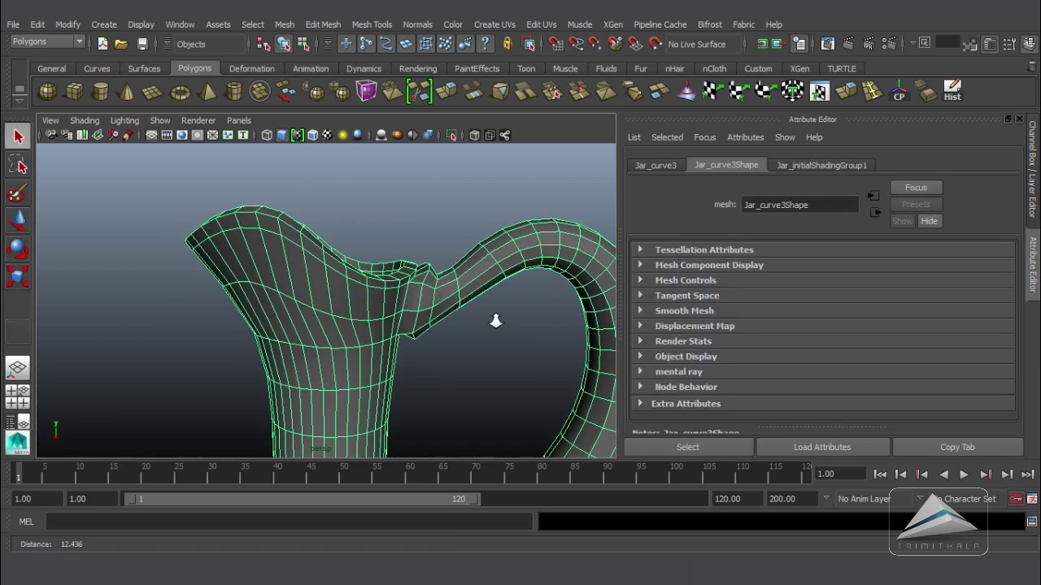
scroll(495, 325, up, 3)
click(371, 24)
click(430, 202)
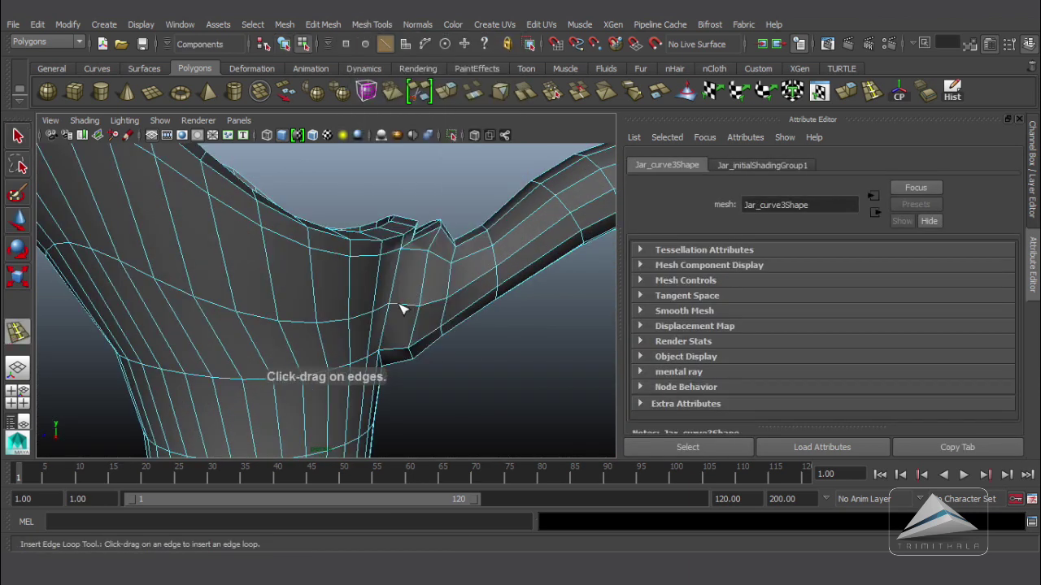
key(w)
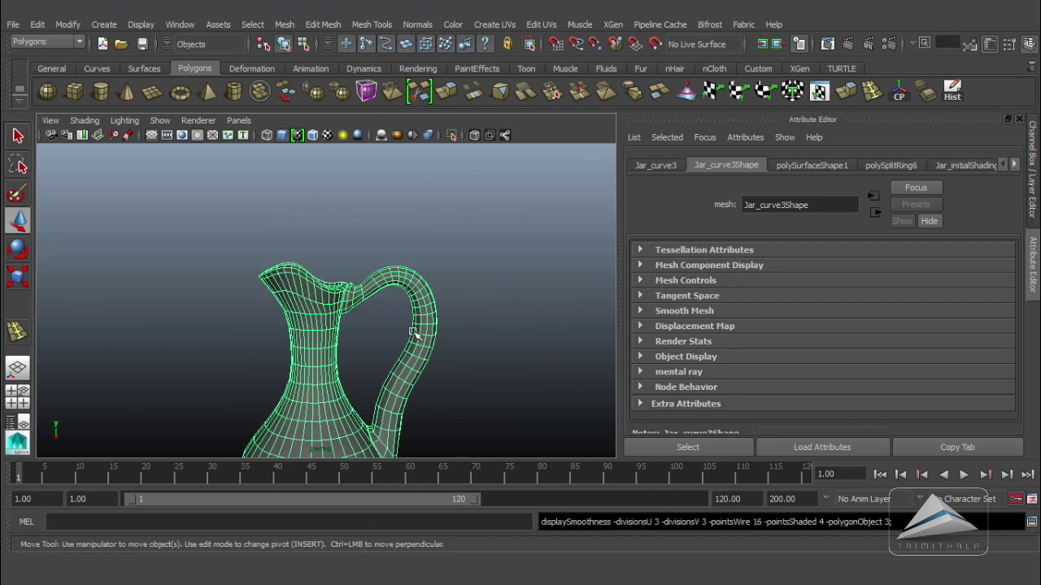
Deselect the jug and inspect its smooth preview from several sides, including both handle joints
click(519, 344)
scroll(504, 338, down, 3)
alt+middle_drag(463, 321, 460, 286)
alt+drag(460, 286, 452, 315)
alt+drag(523, 339, 383, 342)
alt+right_drag(382, 341, 358, 349)
alt+middle_drag(475, 337, 481, 308)
alt+drag(481, 308, 425, 316)
alt+right_drag(425, 316, 486, 328)
alt+middle_drag(486, 327, 504, 315)
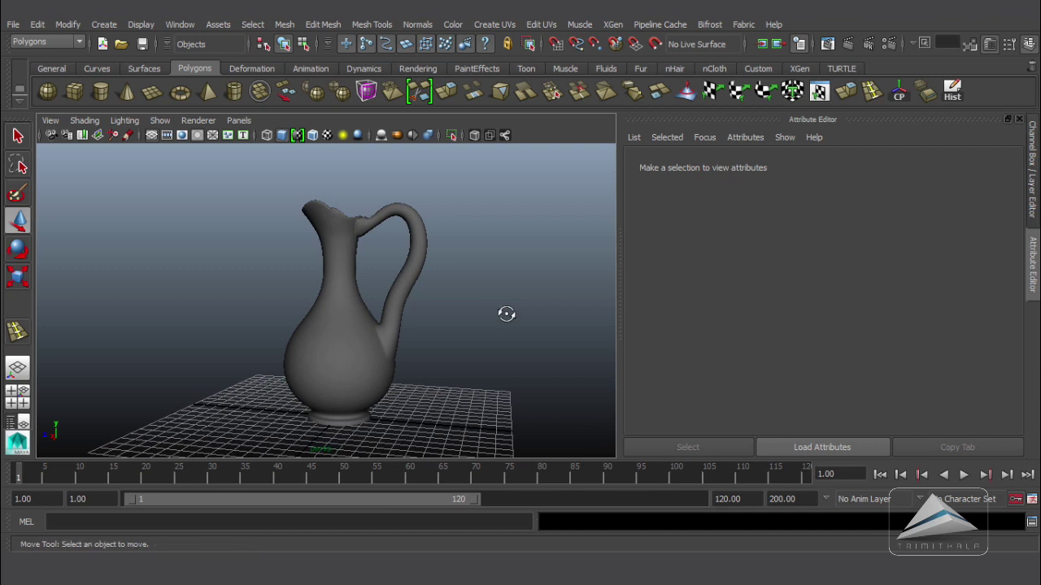